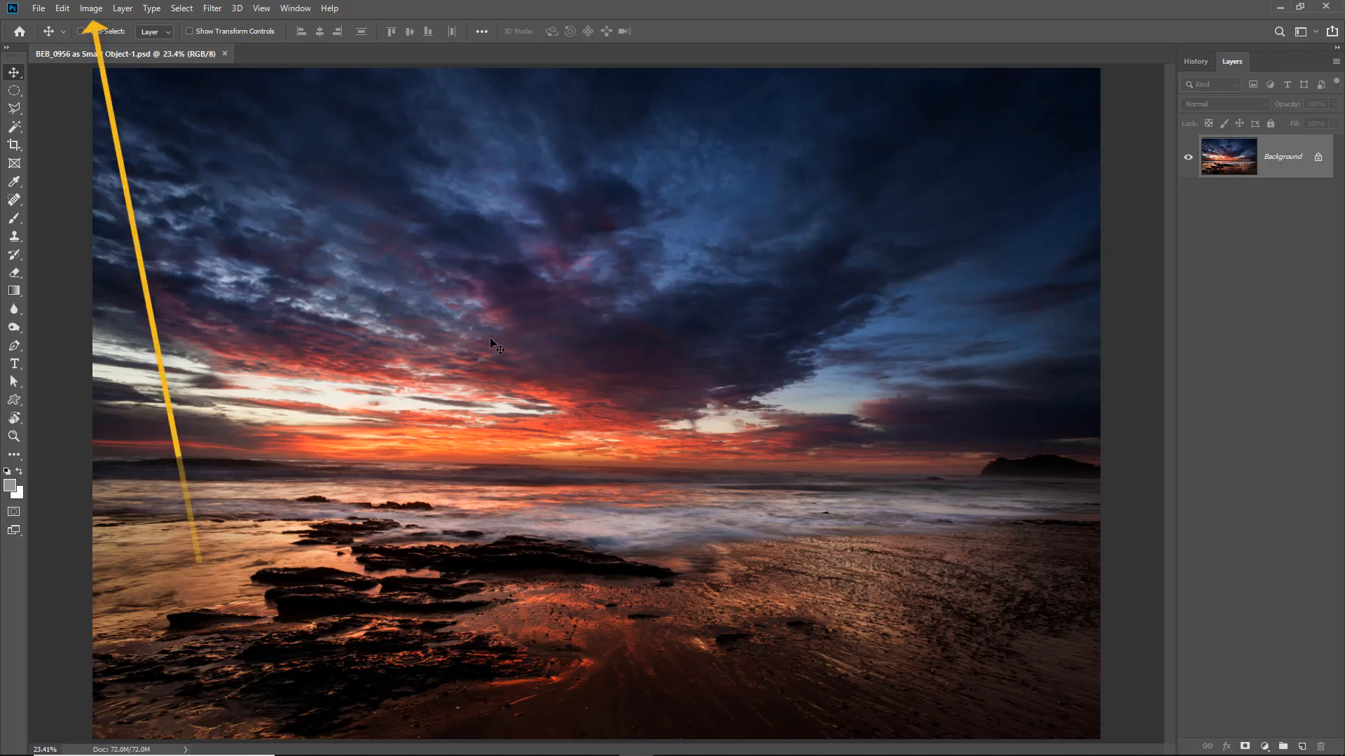
# Step: Resize the image to 3000 pixels wide with proportions kept, and fit it to the screen
pyautogui.click(91, 9)
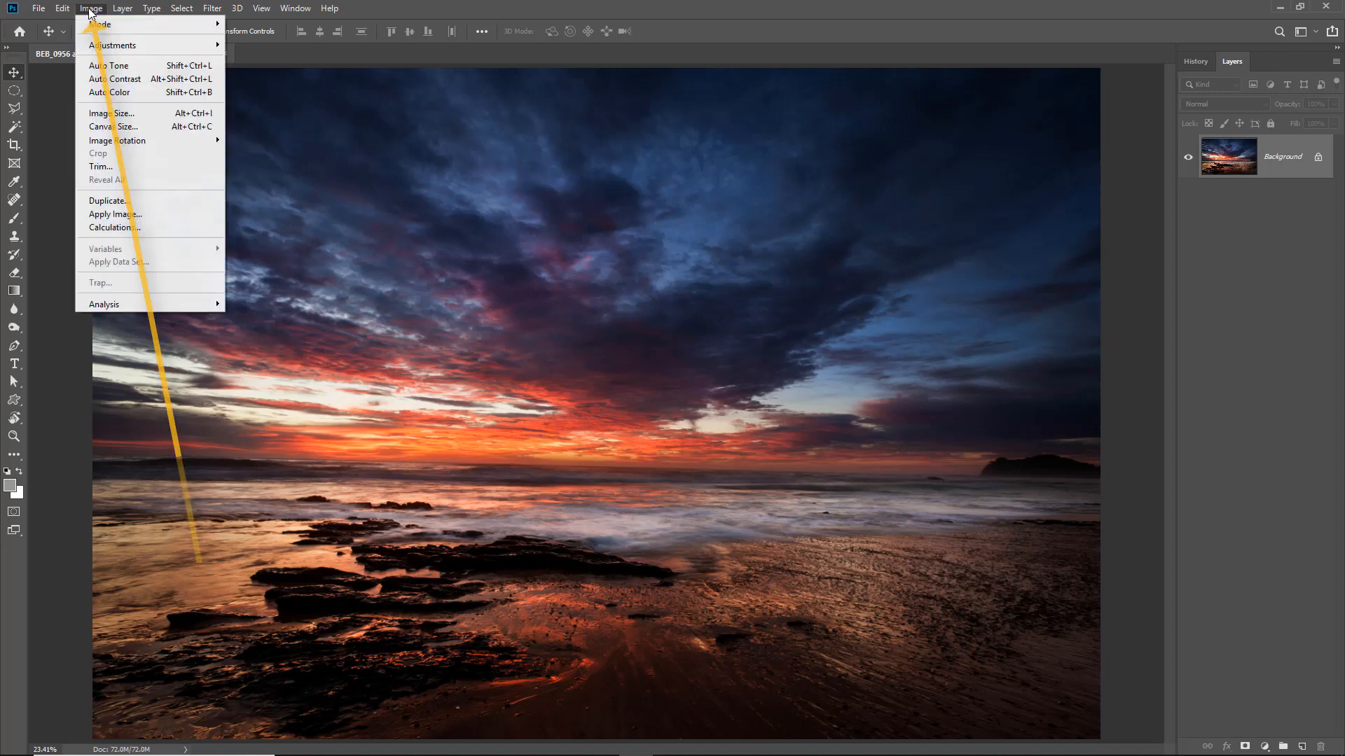
pyautogui.click(106, 114)
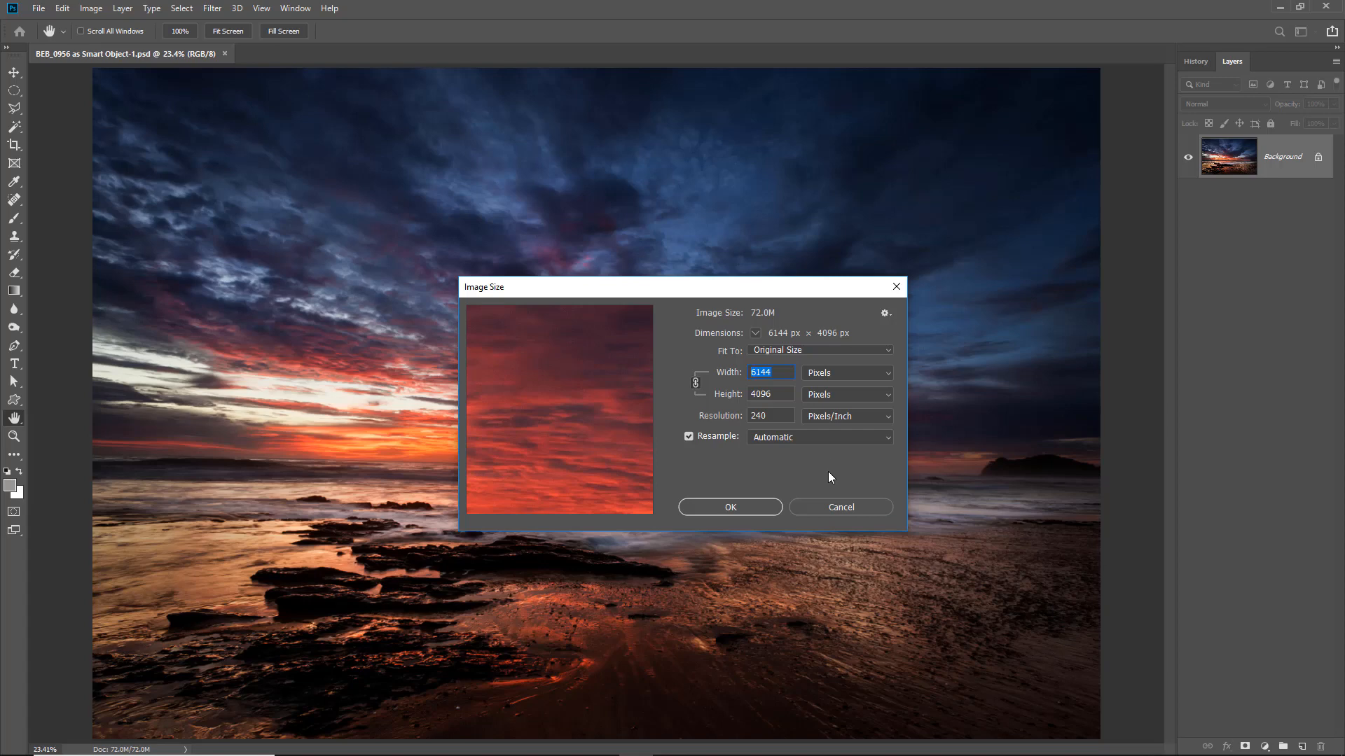
pyautogui.write('3000')
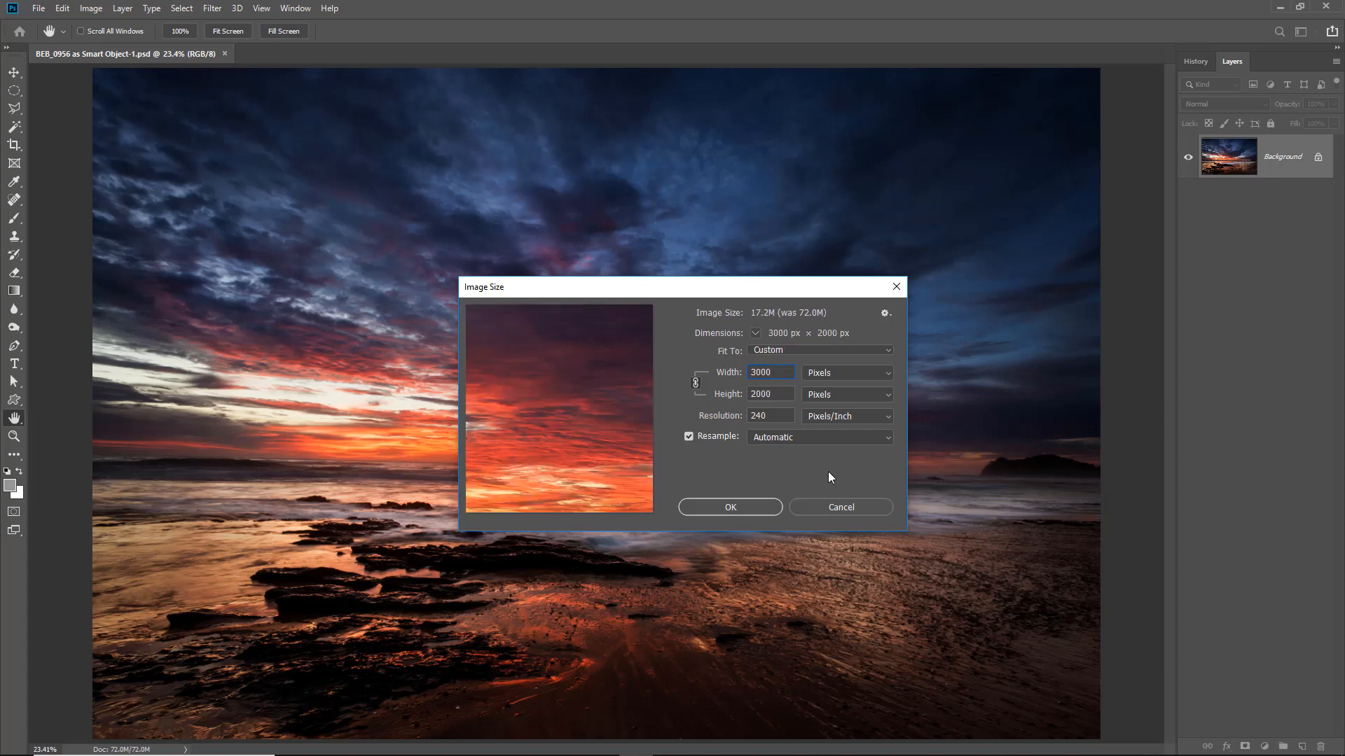
pyautogui.click(724, 509)
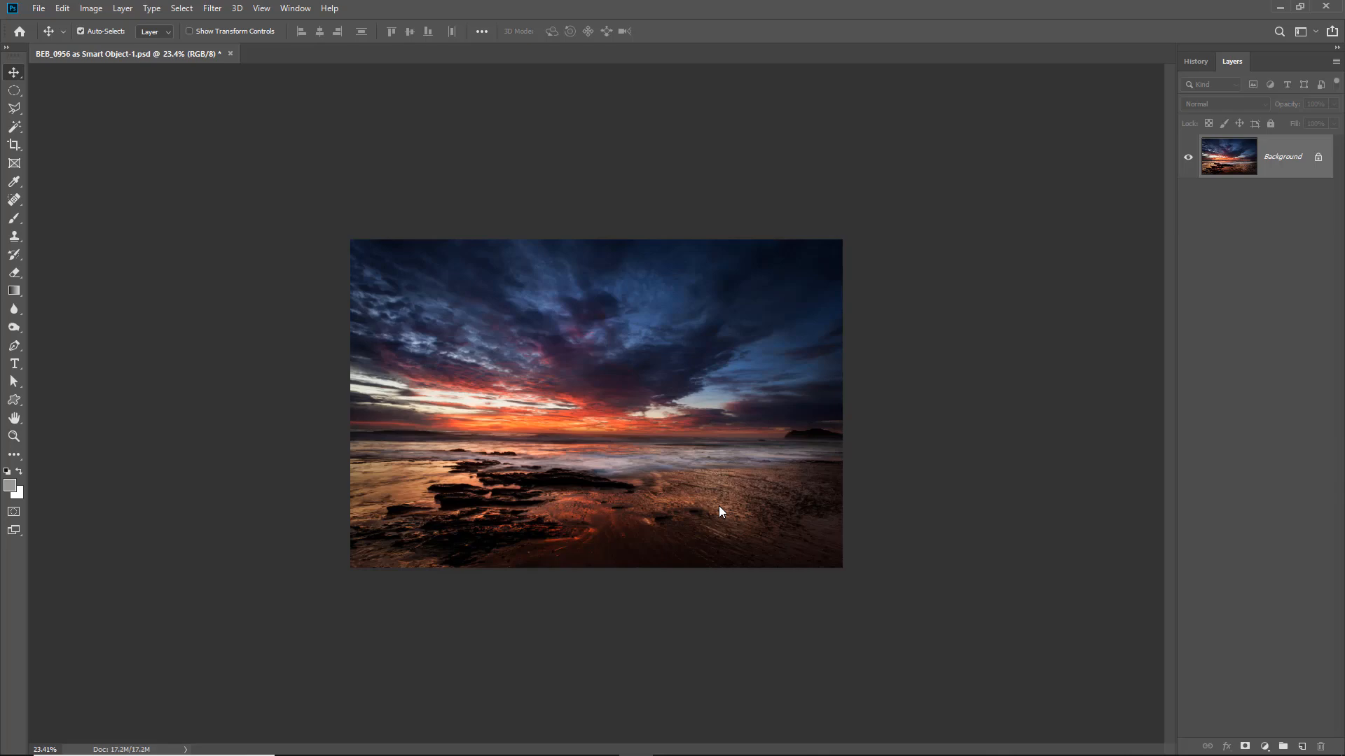
pyautogui.hotkey('ctrl', '0')
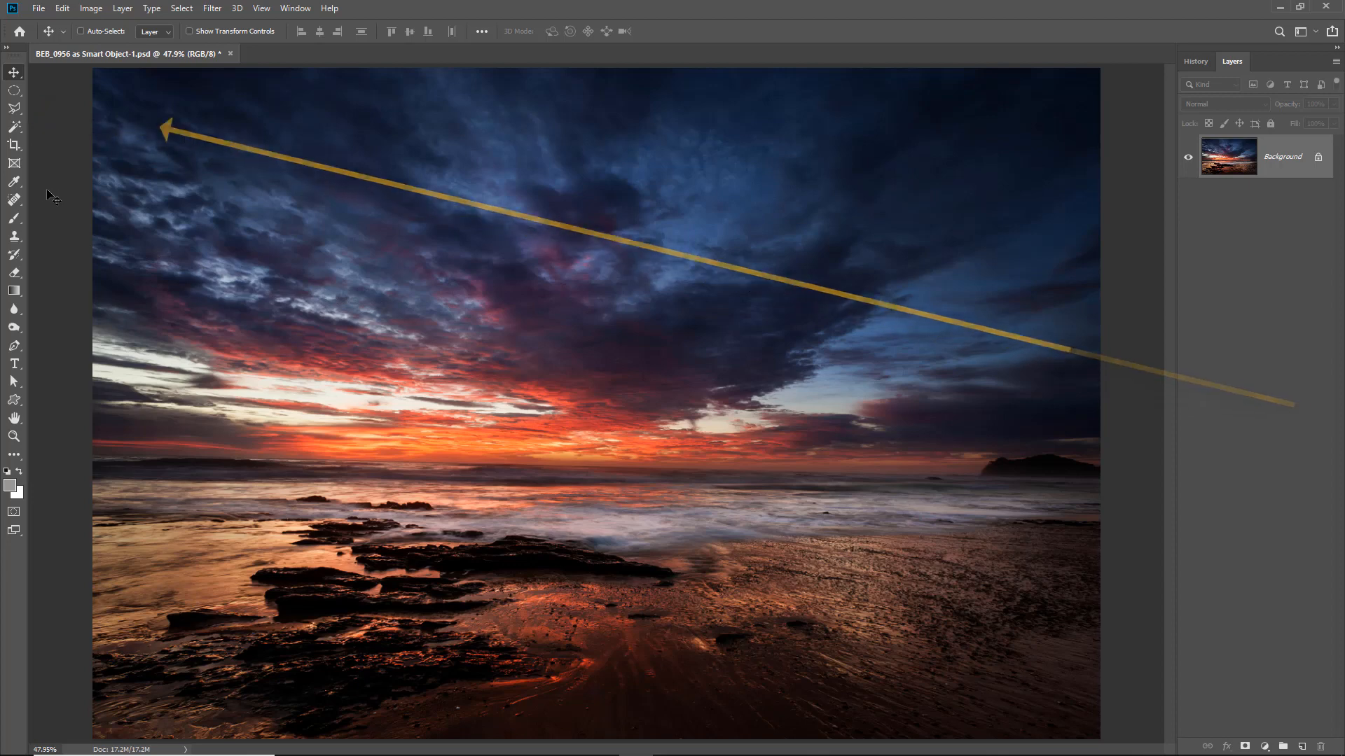
# Step: Select the whole sky just above the horizon with the Polygonal Lasso tool, extending the outline beyond the image edges
pyautogui.click(19, 116)
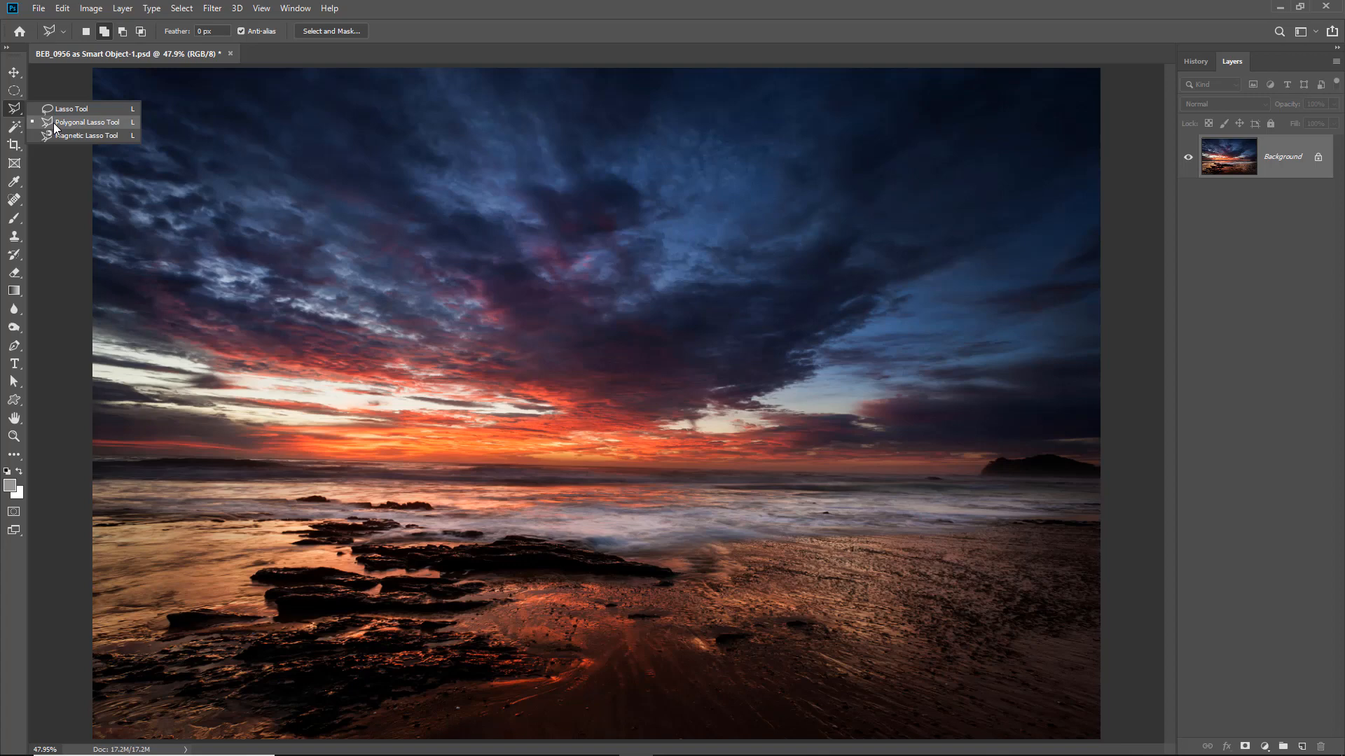
pyautogui.click(53, 124)
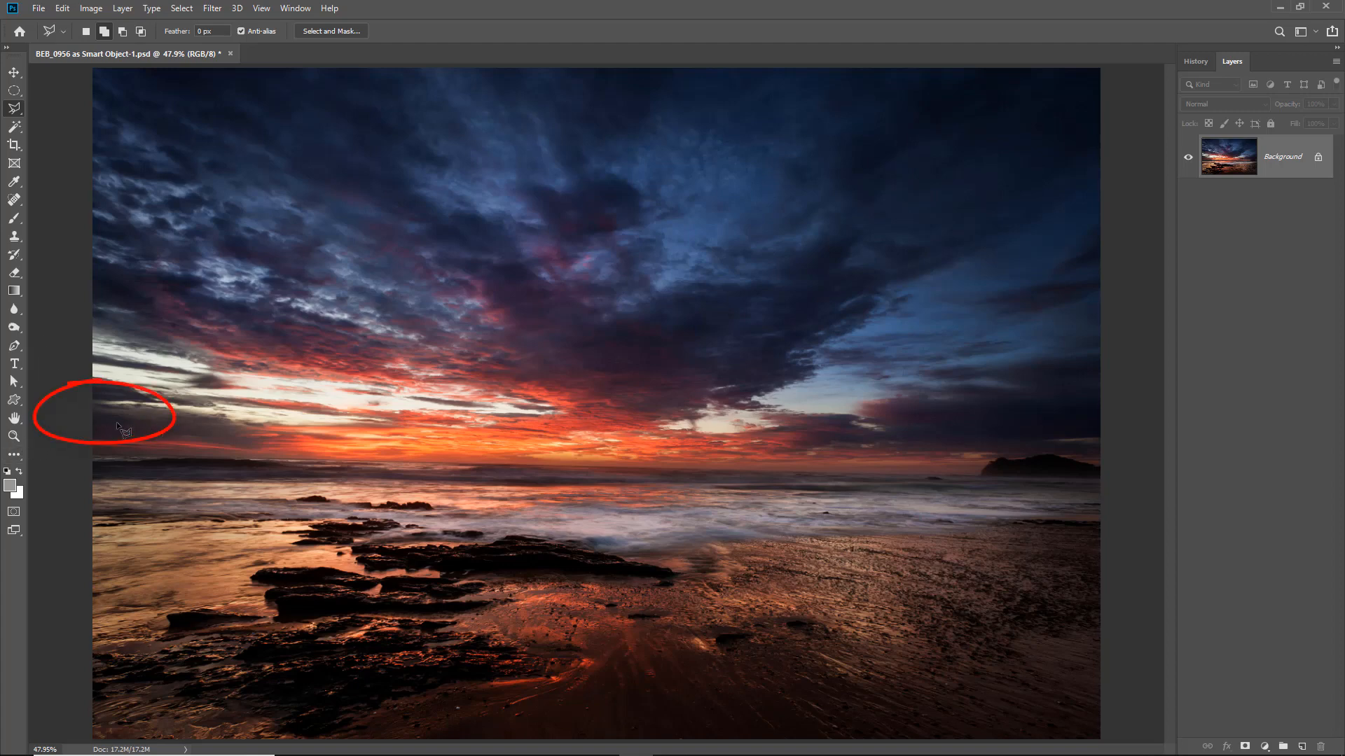
pyautogui.click(172, 430)
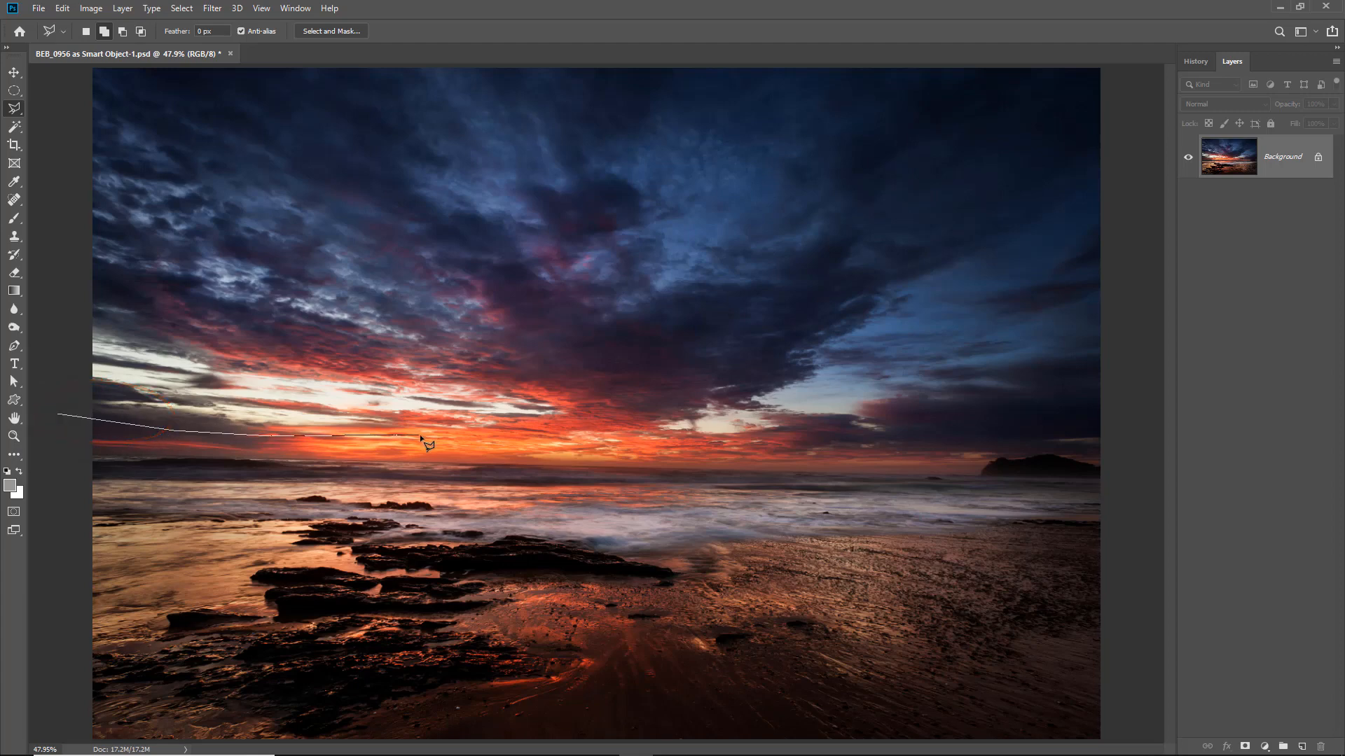
pyautogui.moveTo(849, 431)
pyautogui.mouseDown()
pyautogui.moveTo(1133, 431)
pyautogui.moveTo(1110, 157)
pyautogui.moveTo(1147, 58)
pyautogui.moveTo(1134, 74)
pyautogui.moveTo(285, 56)
pyautogui.moveTo(141, 80)
pyautogui.moveTo(59, 63)
pyautogui.moveTo(80, 281)
pyautogui.moveTo(58, 415)
pyautogui.mouseUp()
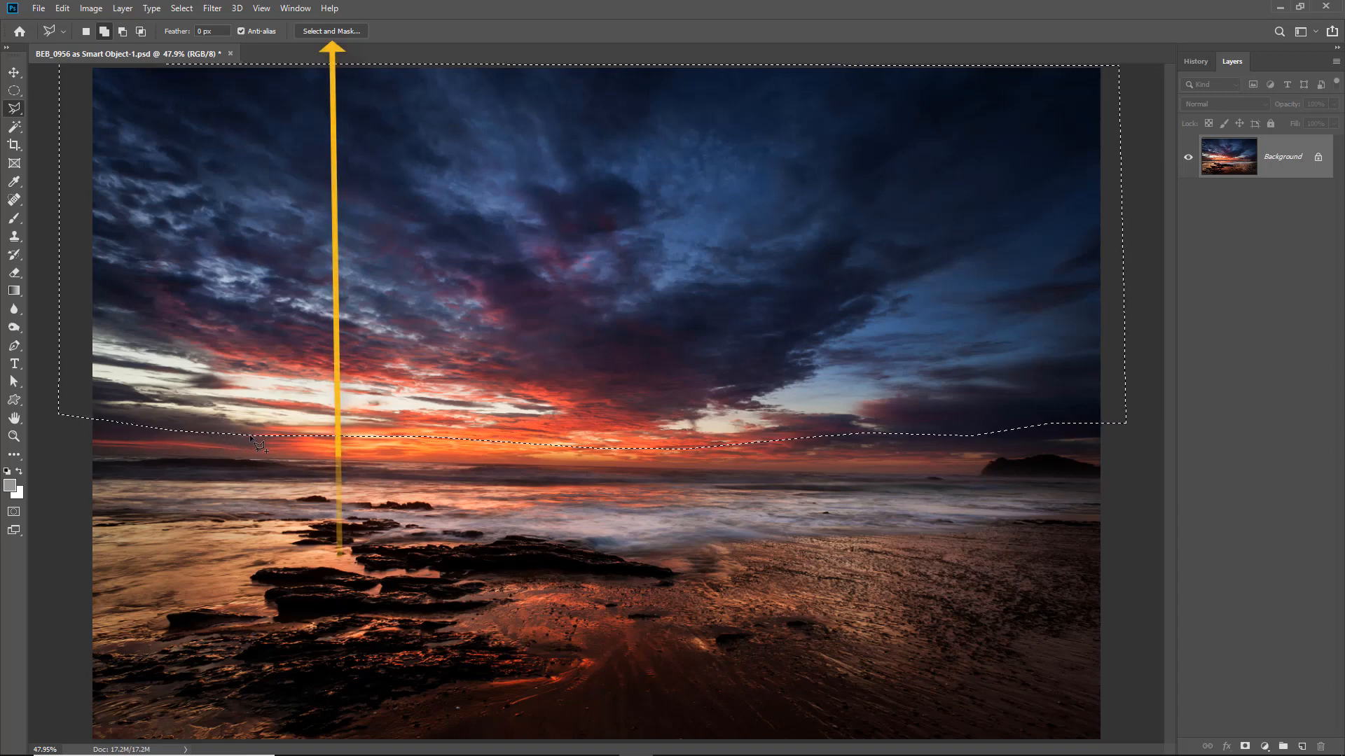
# Step: Feather the sky selection by 20.1 px in Select and Mask using the Black & White view, and copy it to a new layer
pyautogui.click(317, 31)
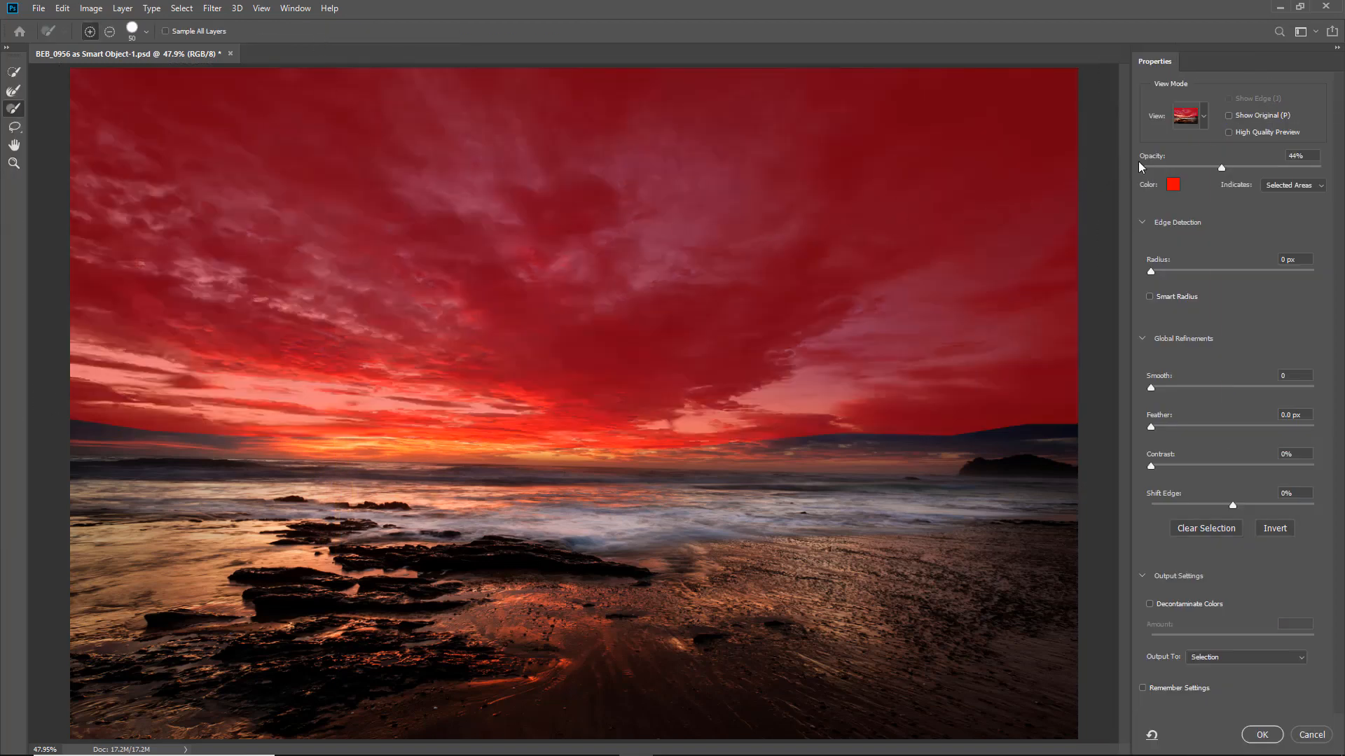
pyautogui.click(1205, 116)
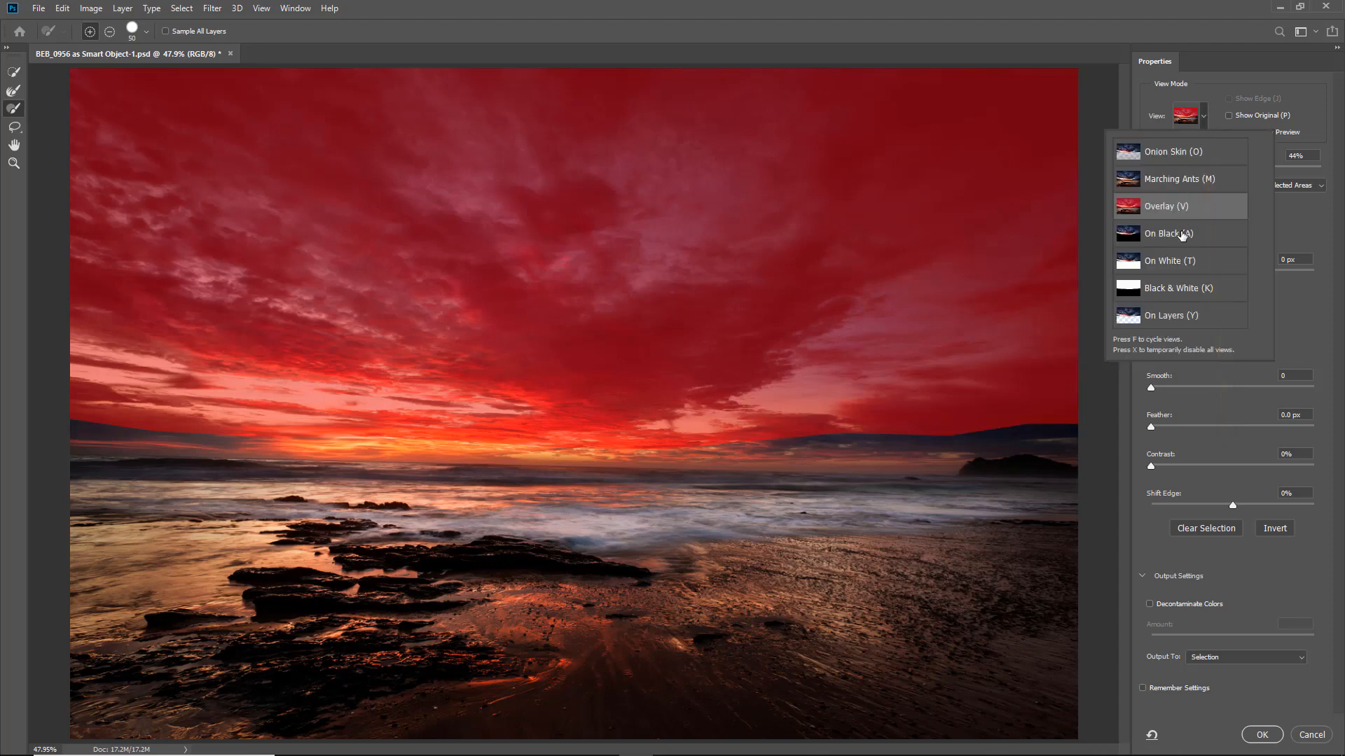
pyautogui.click(1161, 288)
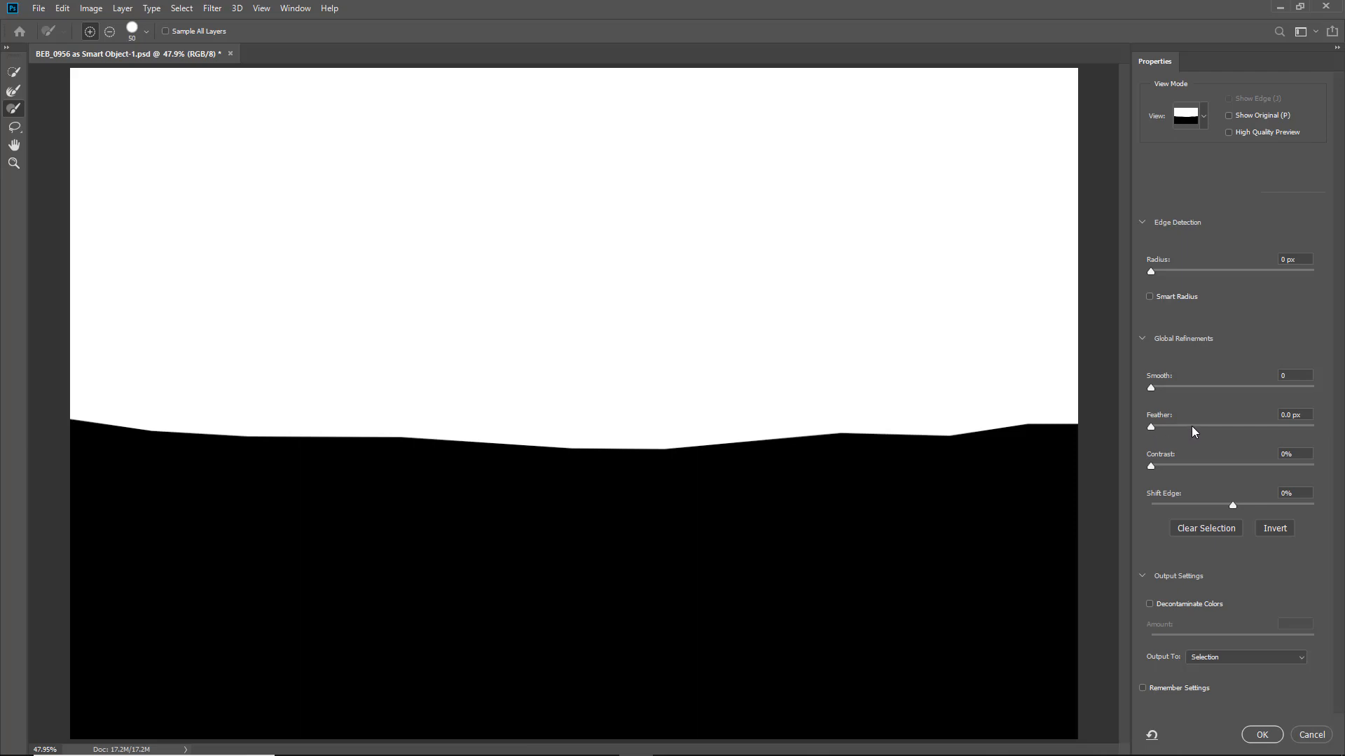
pyautogui.moveTo(1194, 426); pyautogui.dragTo(1225, 427)
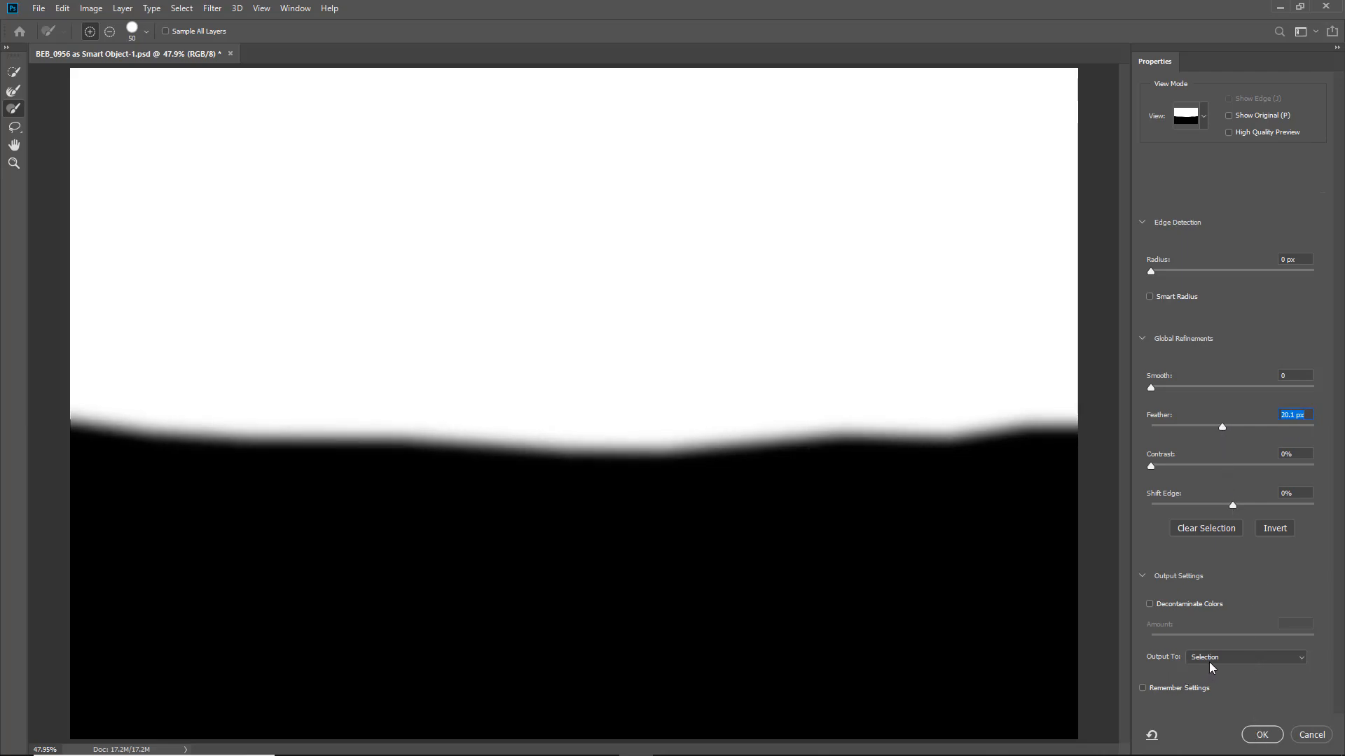
pyautogui.click(1262, 735)
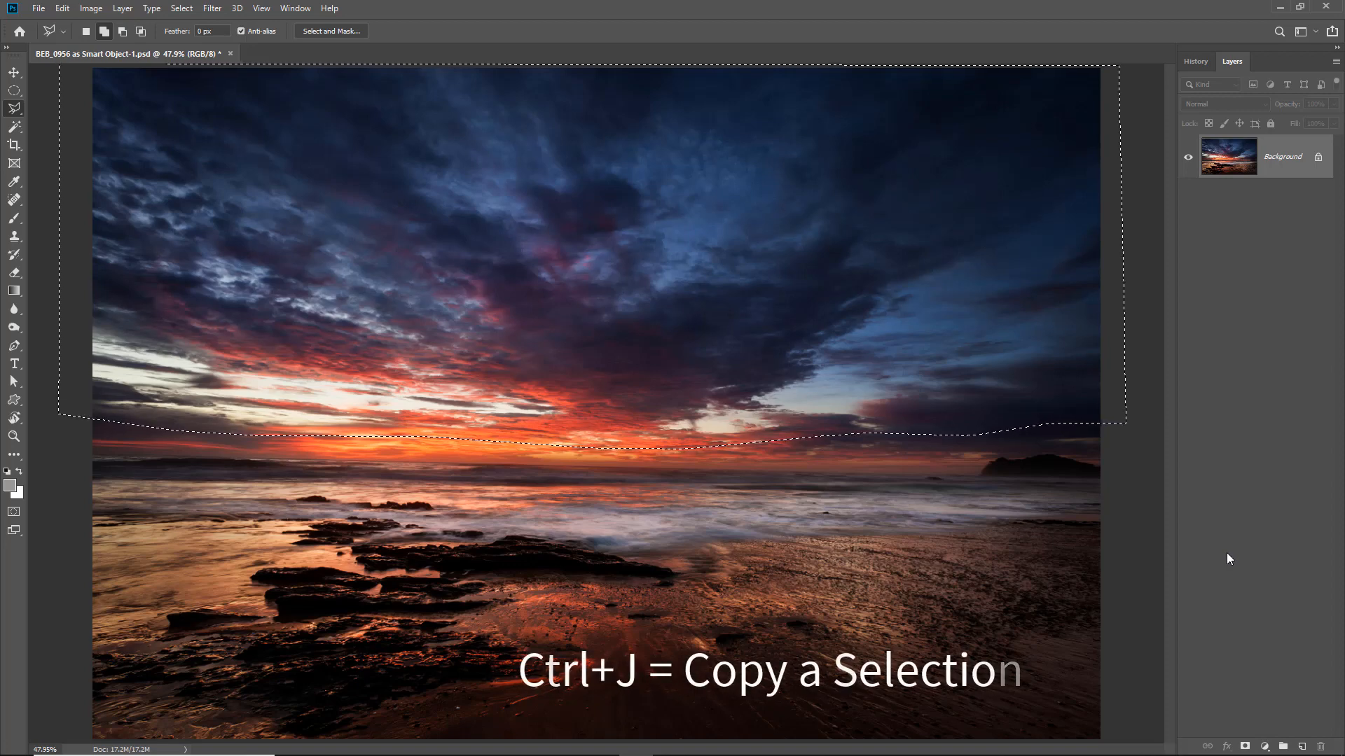
pyautogui.hotkey('ctrl', 'j')
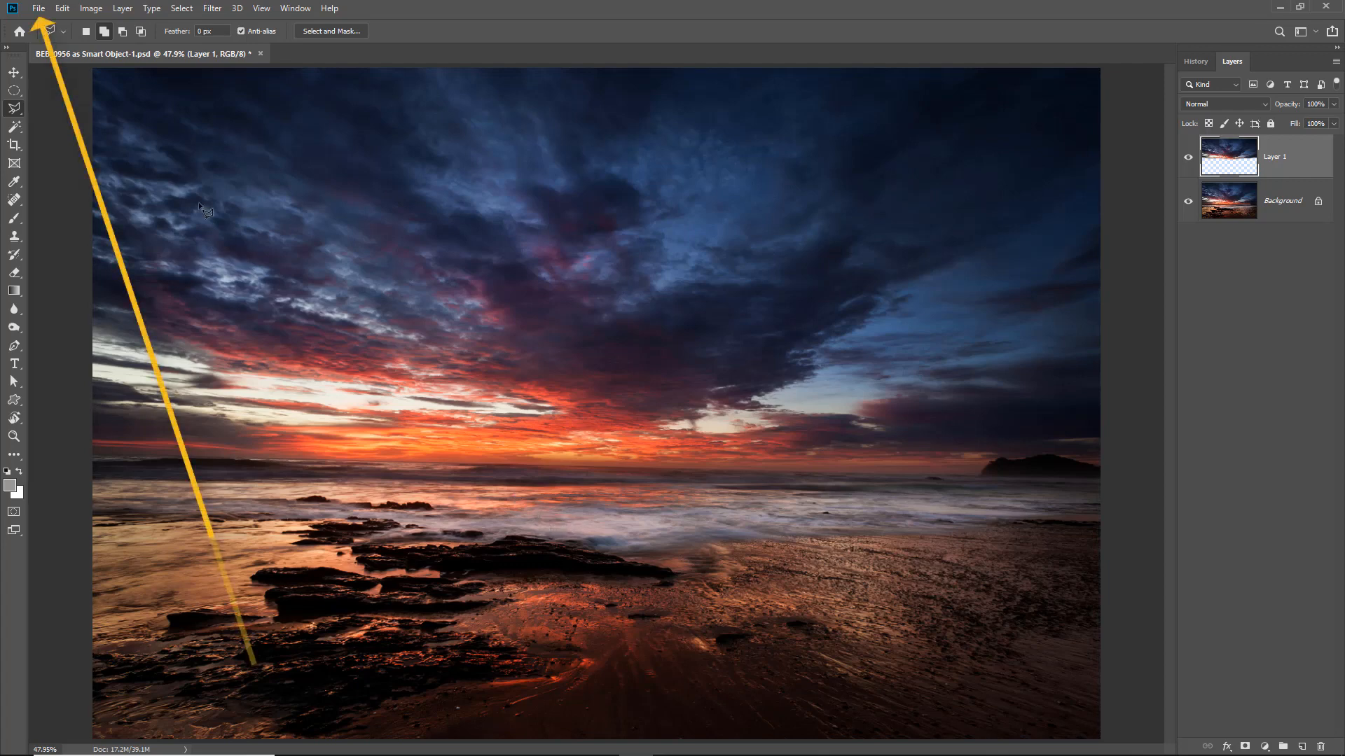
# Step: Start saving a copy in the Desktop folder Perspective Panning Images under the file name "Seascape bottom"
pyautogui.click(39, 9)
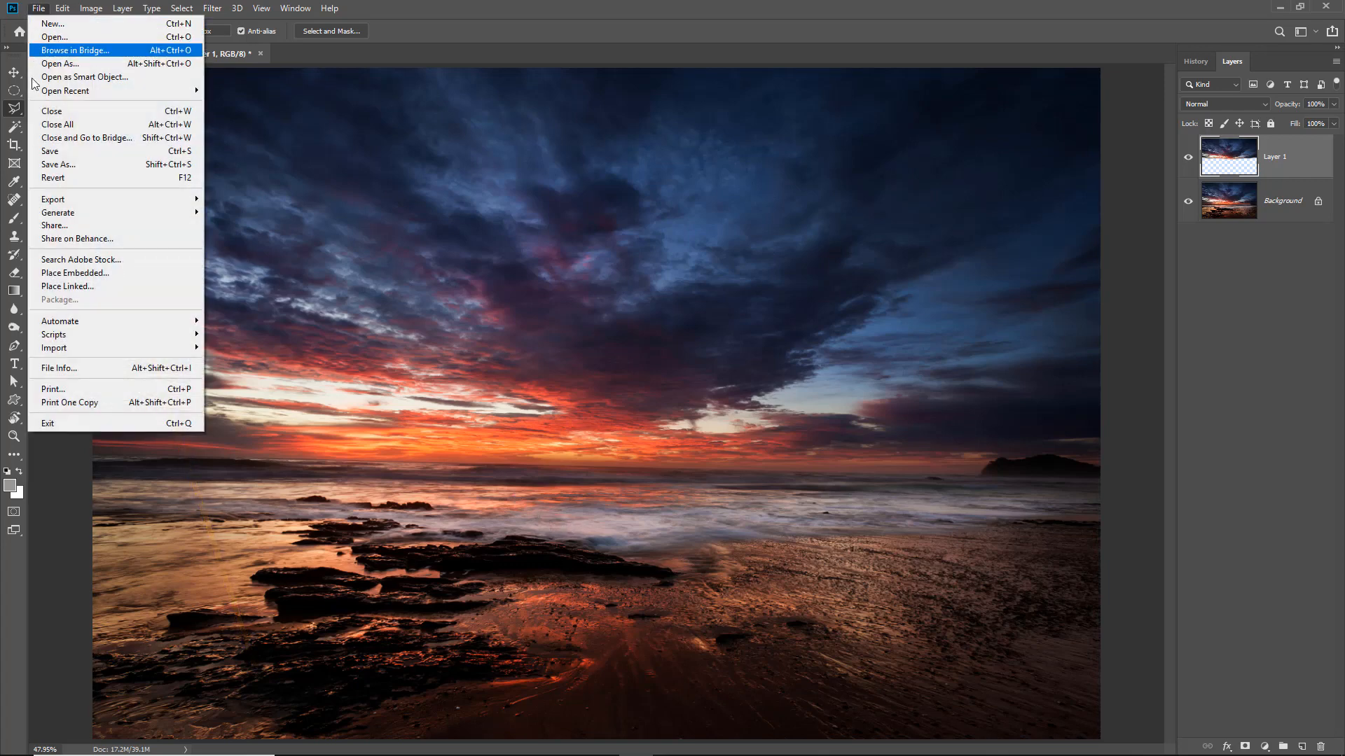
pyautogui.click(48, 166)
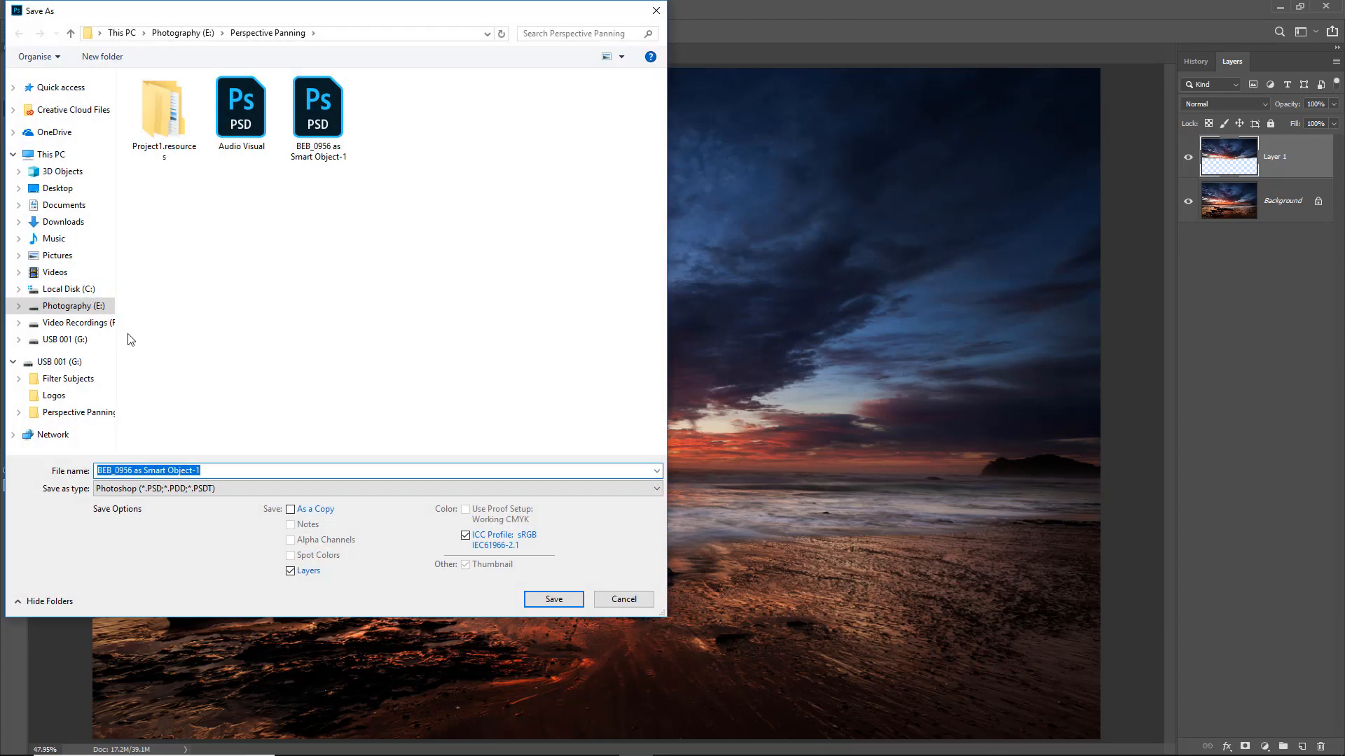
pyautogui.click(57, 188)
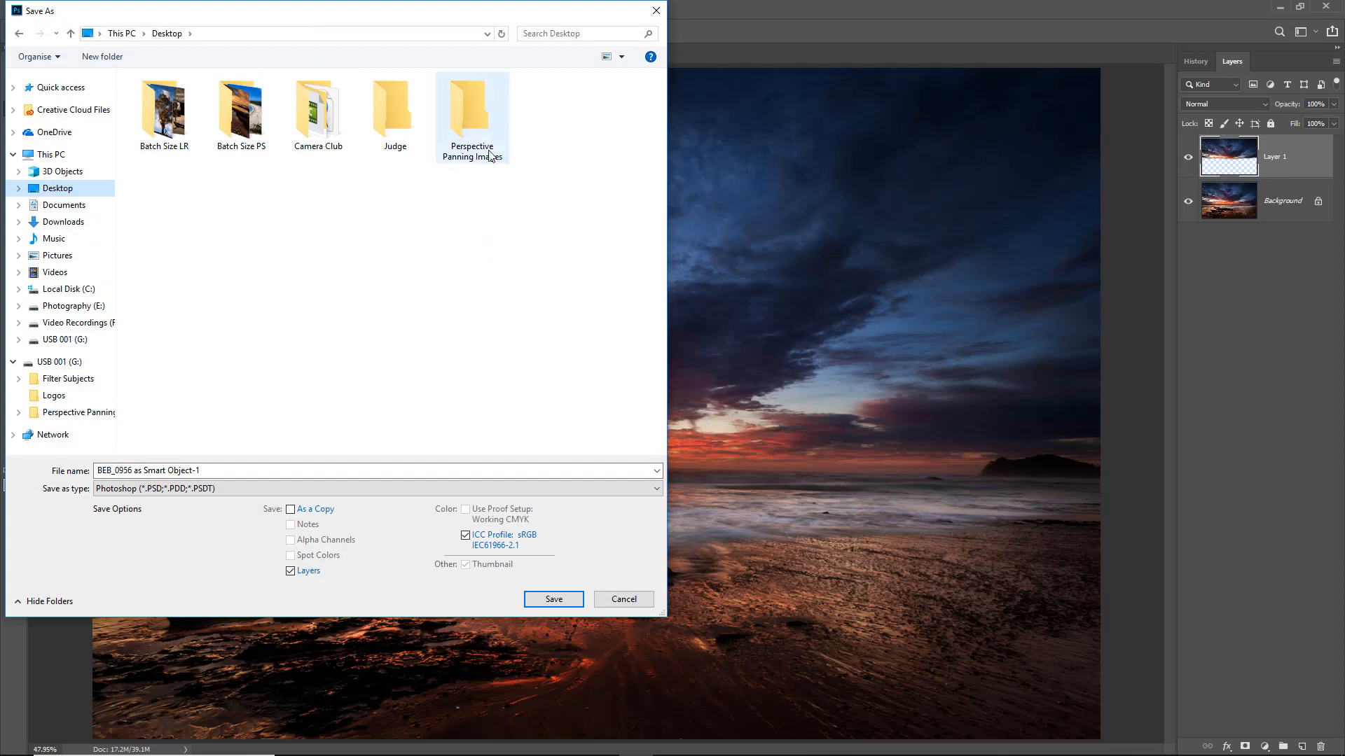
pyautogui.doubleClick(475, 118)
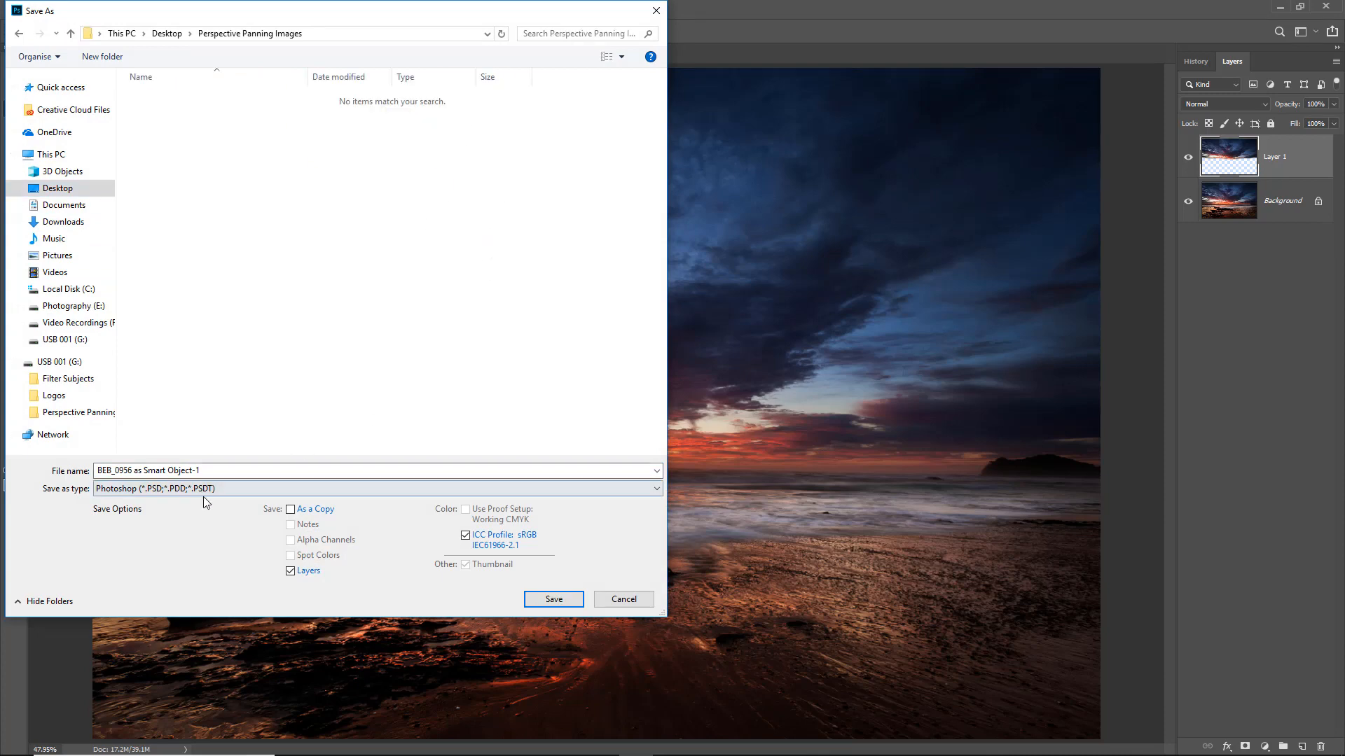
pyautogui.click(210, 471)
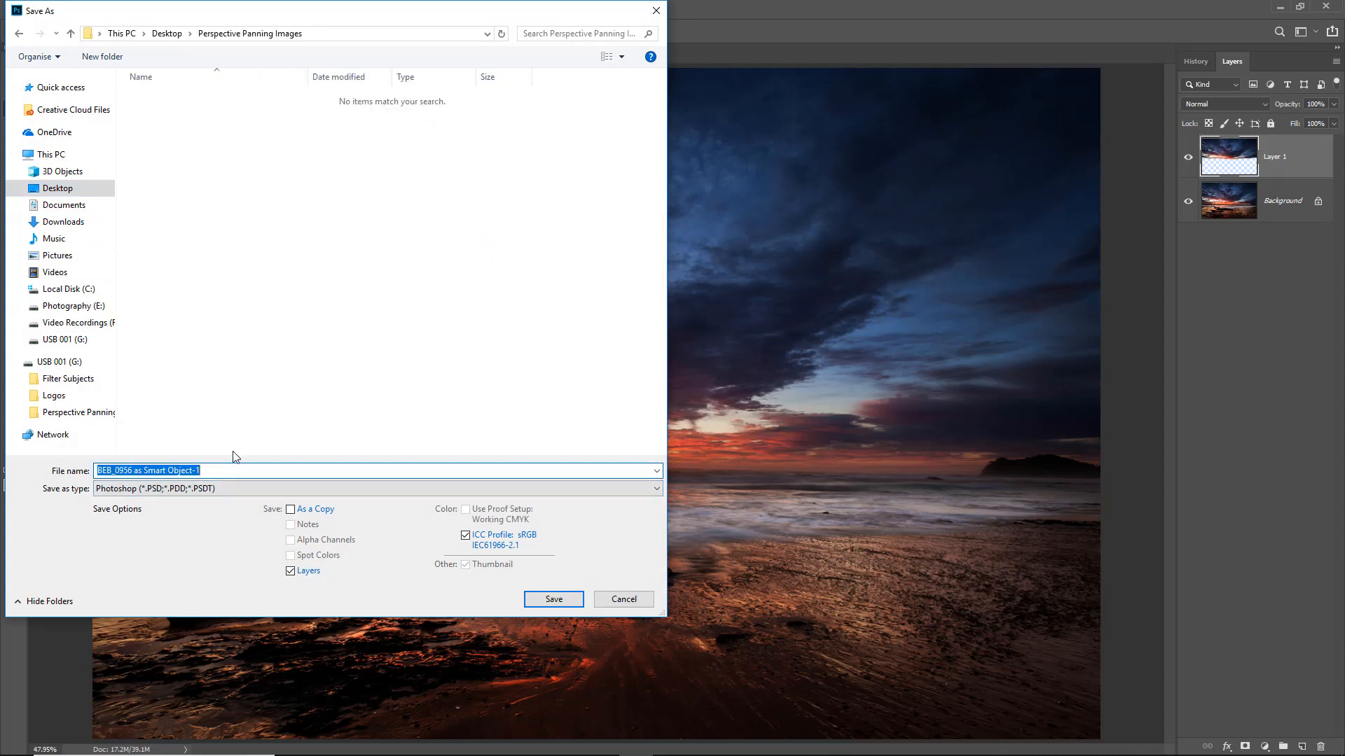
pyautogui.write('Sea')
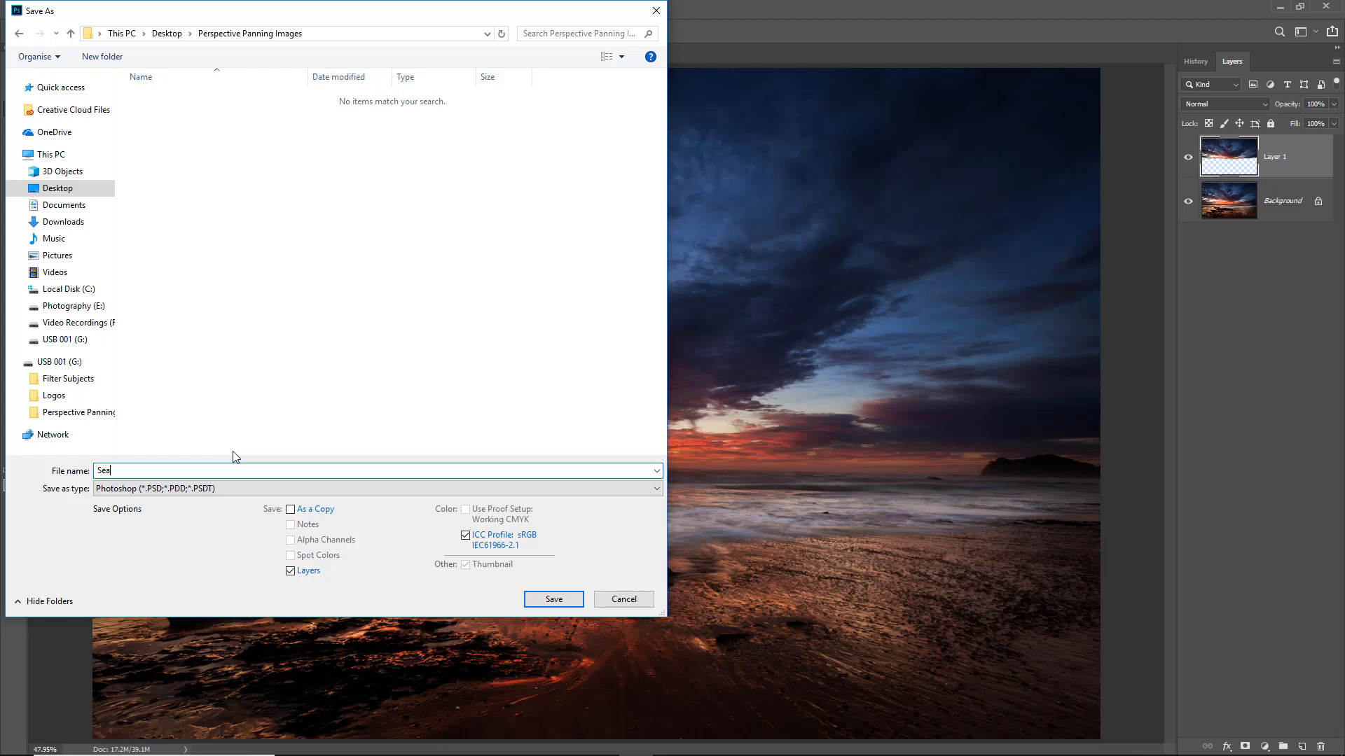
pyautogui.write('scape b')
pyautogui.write('ottom')
# Step: Choose JPEG as the file format and save the copy with image quality 6
pyautogui.click(658, 494)
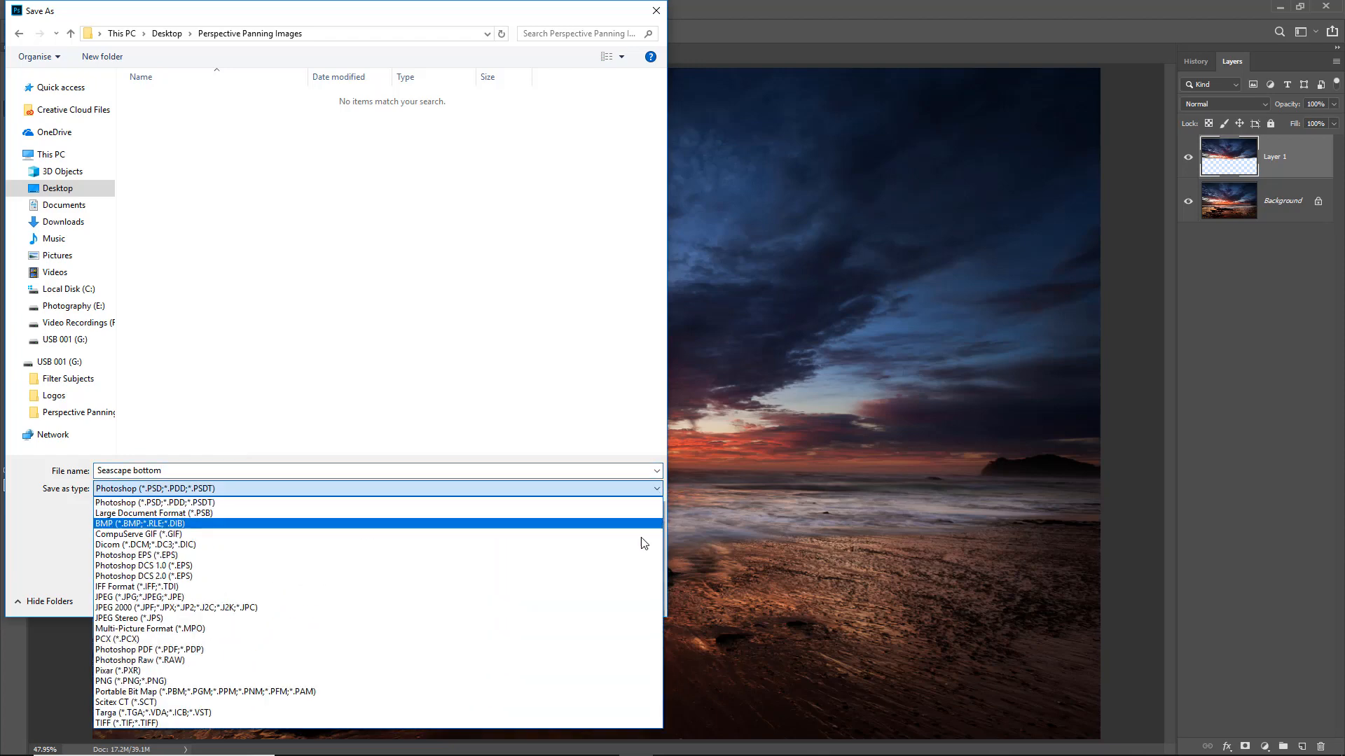
pyautogui.click(619, 599)
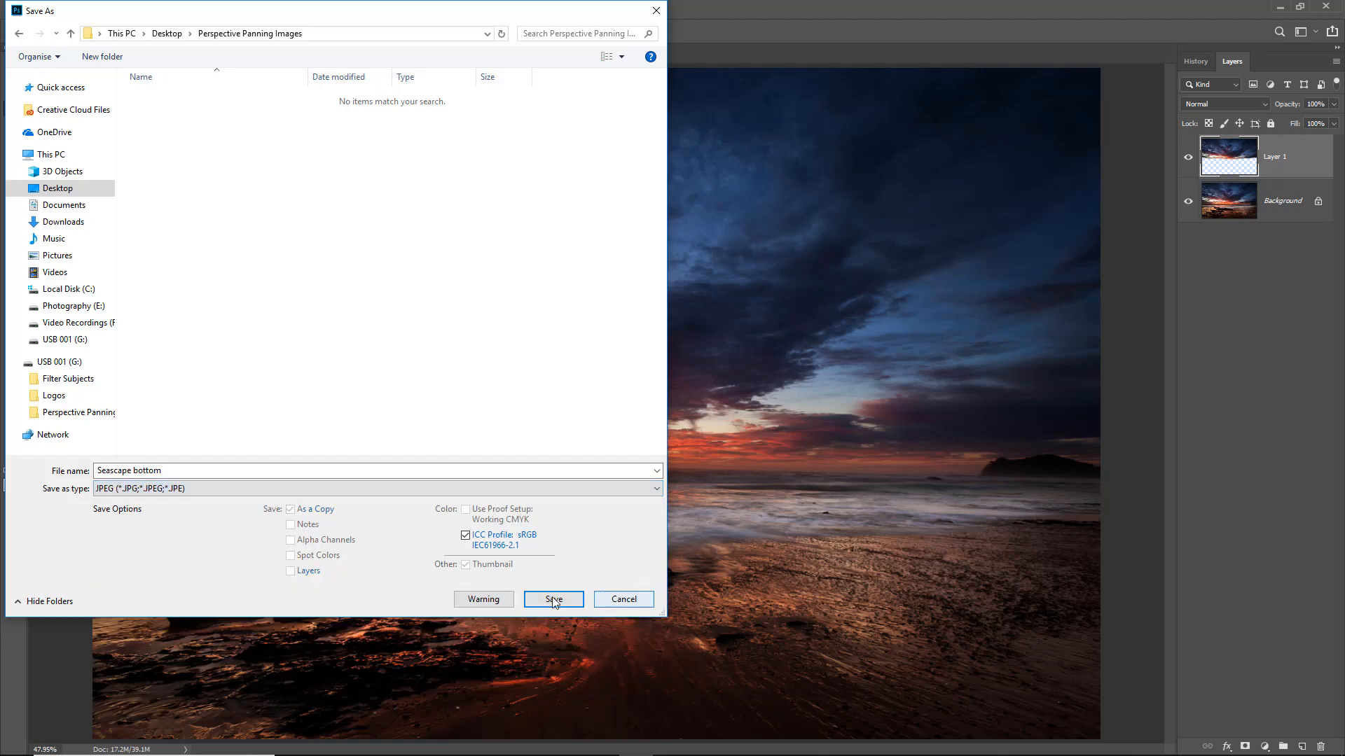
pyautogui.click(547, 599)
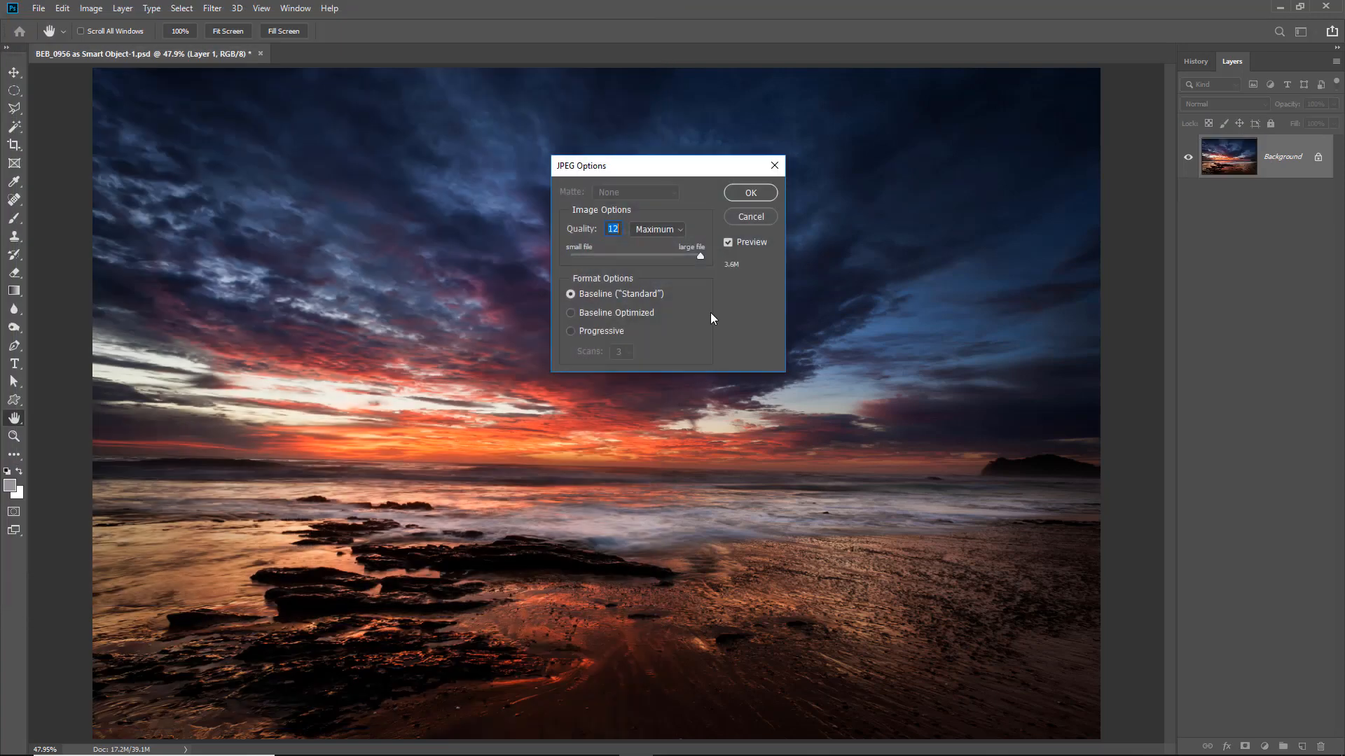
pyautogui.write('6')
pyautogui.click(748, 194)
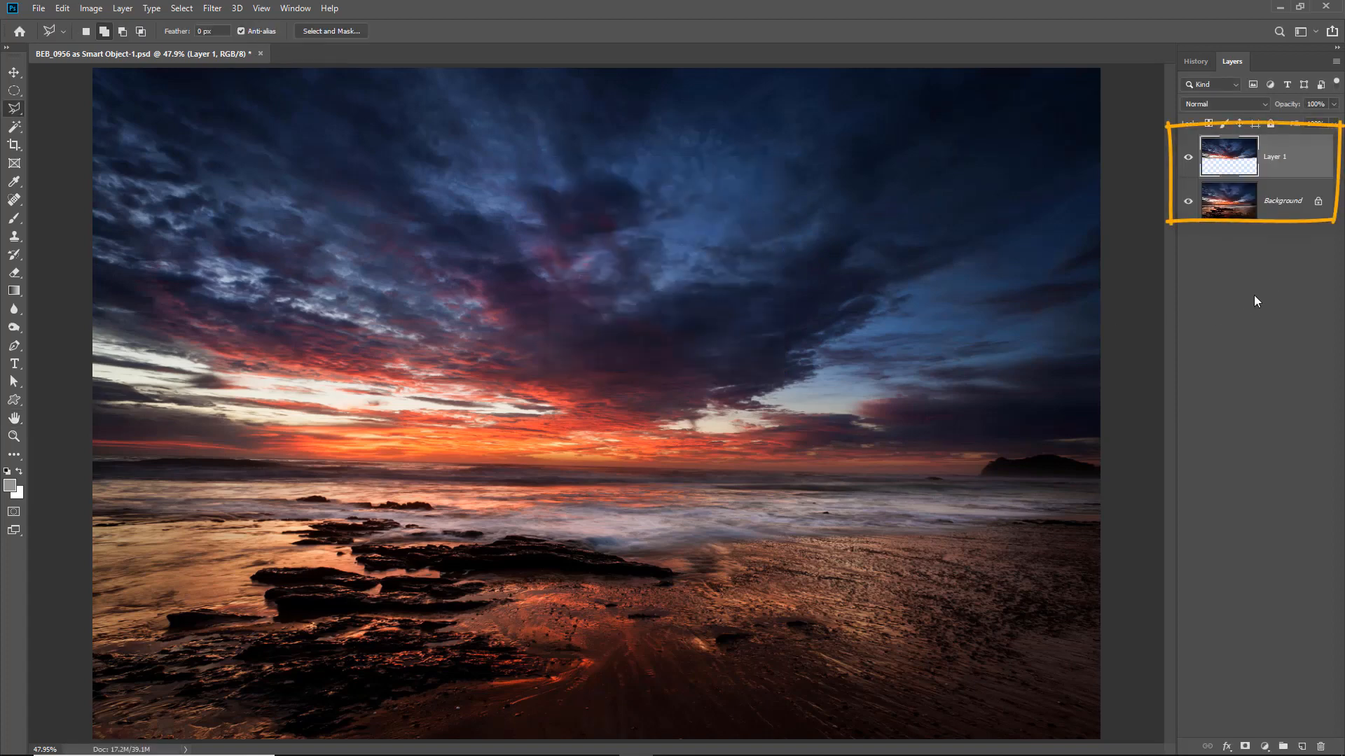
# Step: Hide the Background layer and start saving the sky layer in the Desktop folder Perspective Panning Images
pyautogui.click(1189, 203)
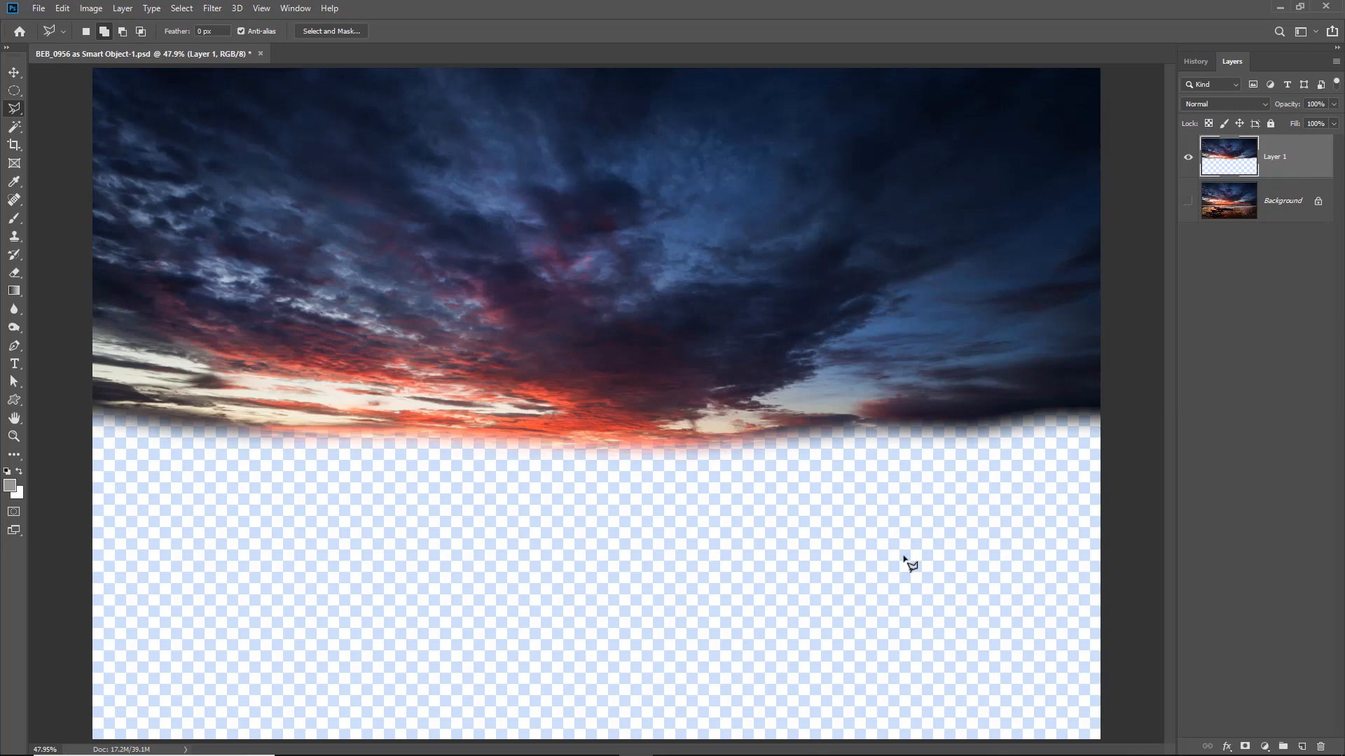
pyautogui.click(1257, 343)
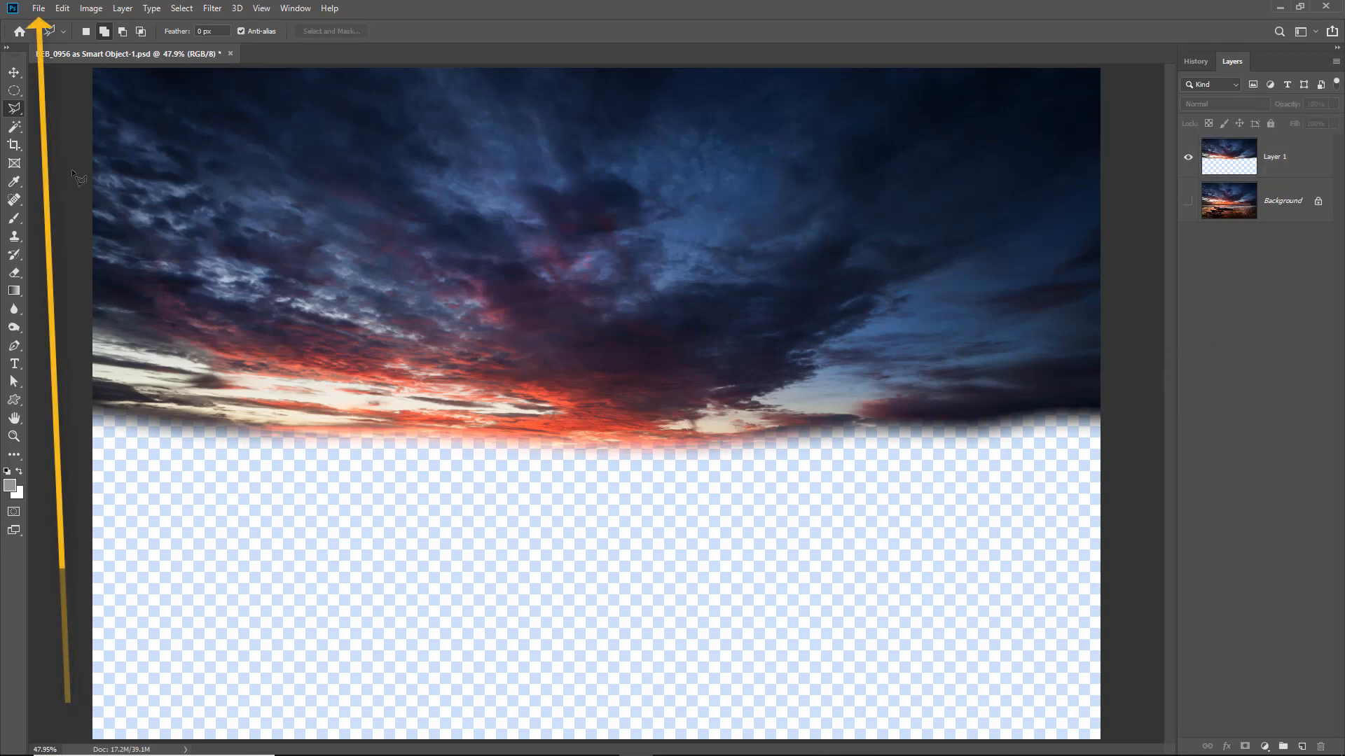
pyautogui.click(39, 8)
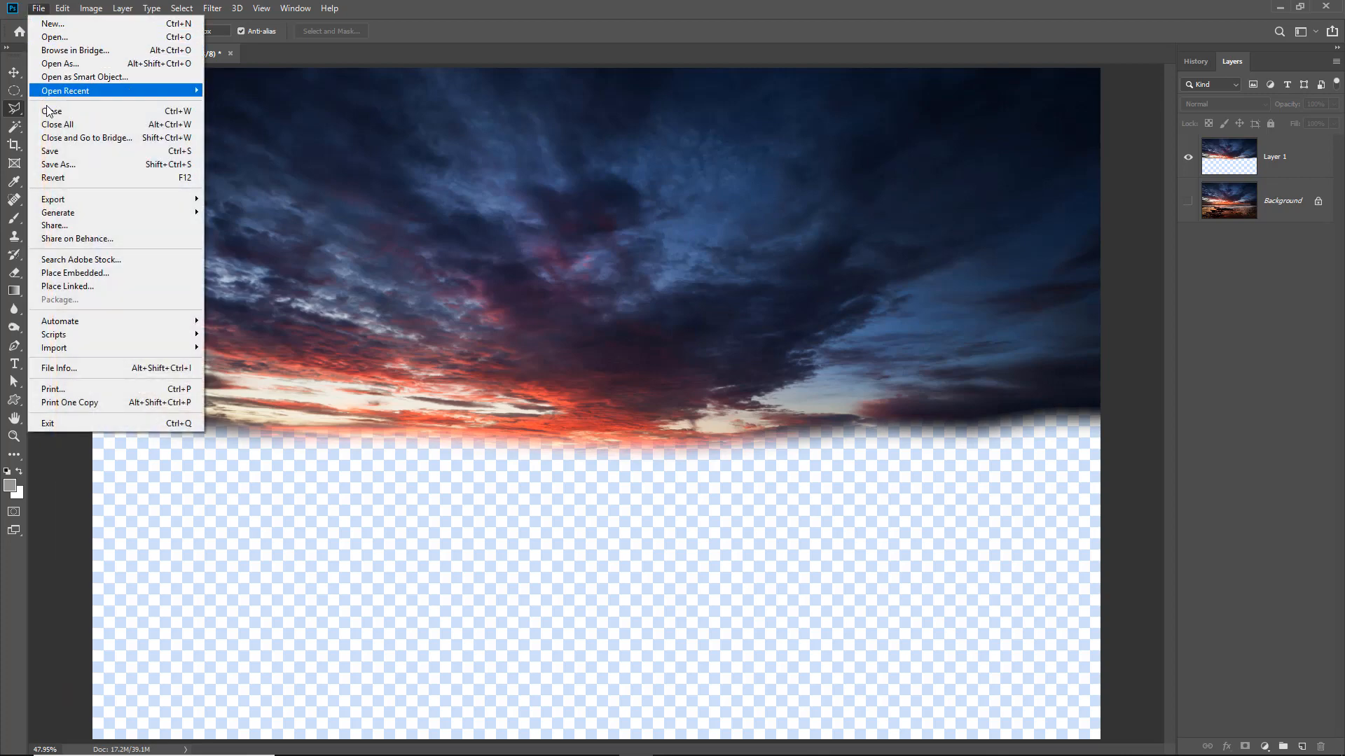
pyautogui.click(56, 165)
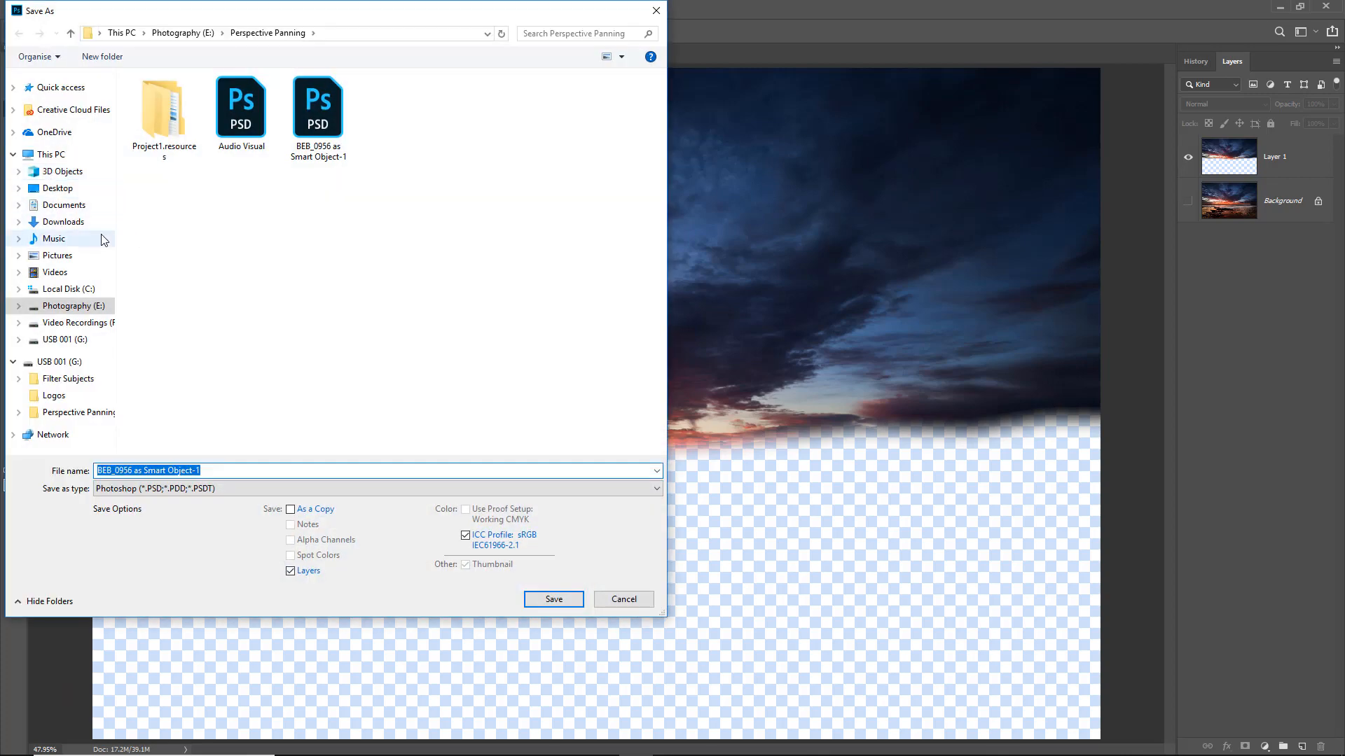
pyautogui.click(57, 188)
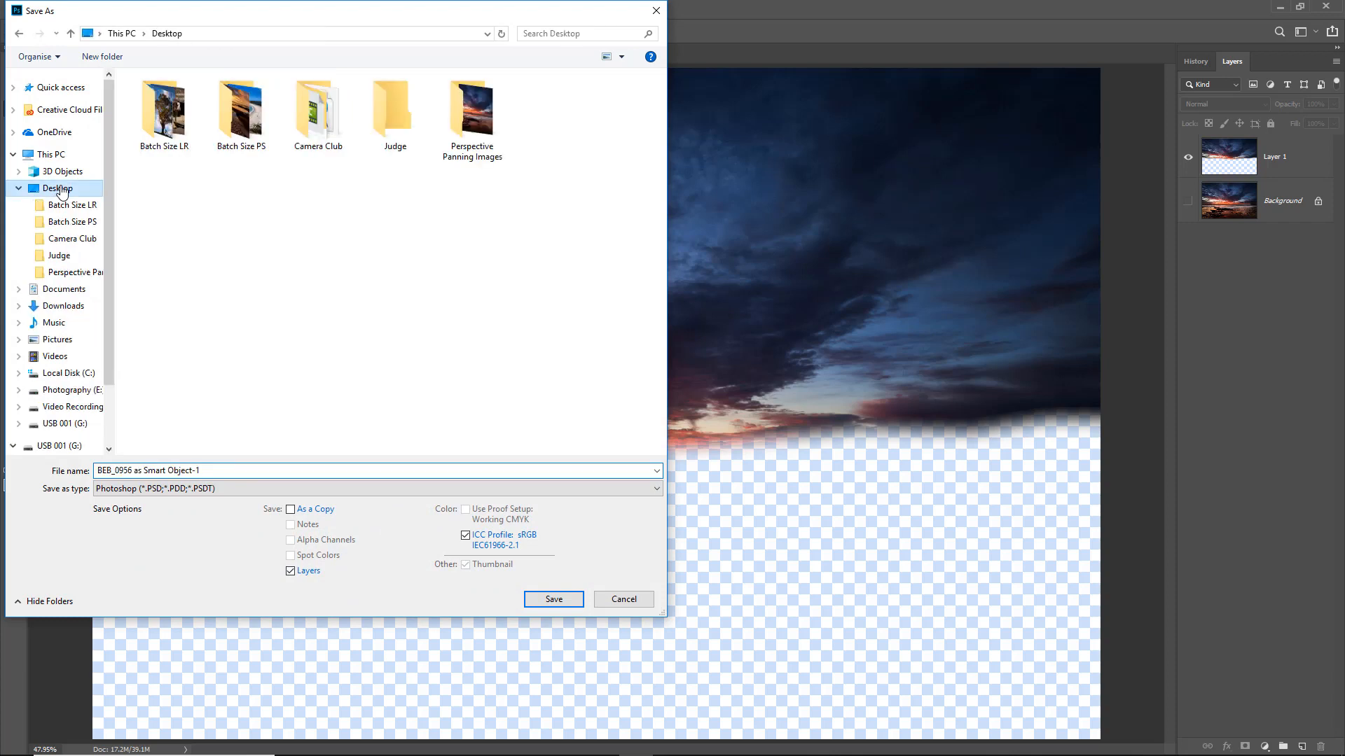
pyautogui.doubleClick(476, 116)
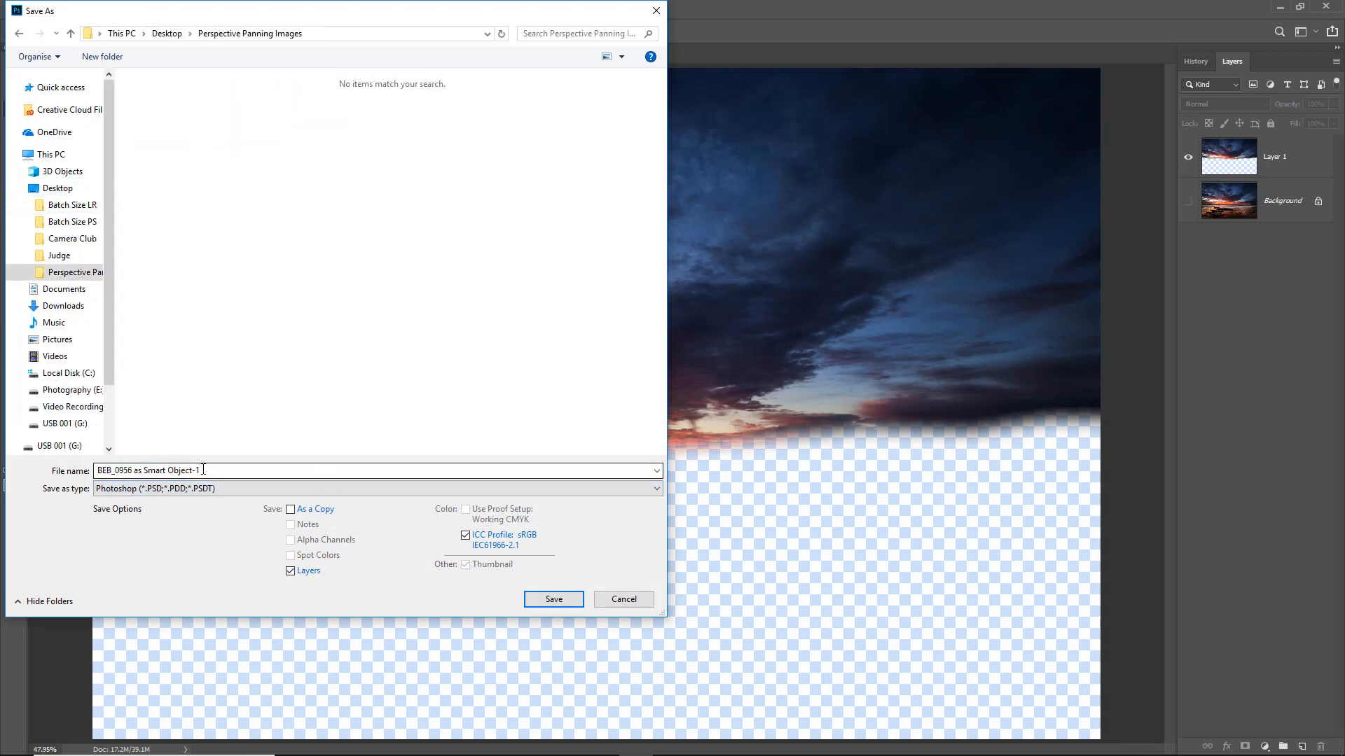
# Step: Choose PNG as the format, name the file "seascape top", and save the sky layer with the medium file size option
pyautogui.click(657, 489)
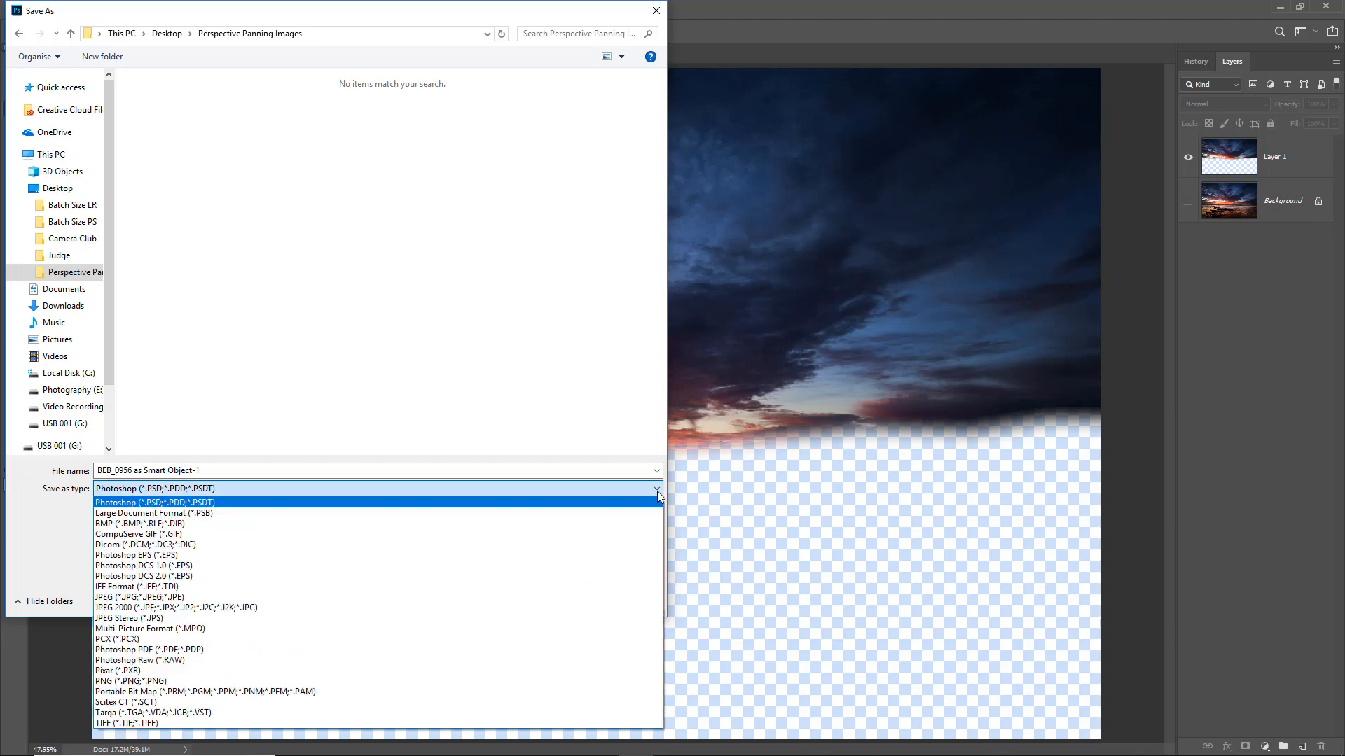
pyautogui.click(564, 682)
pyautogui.click(236, 471)
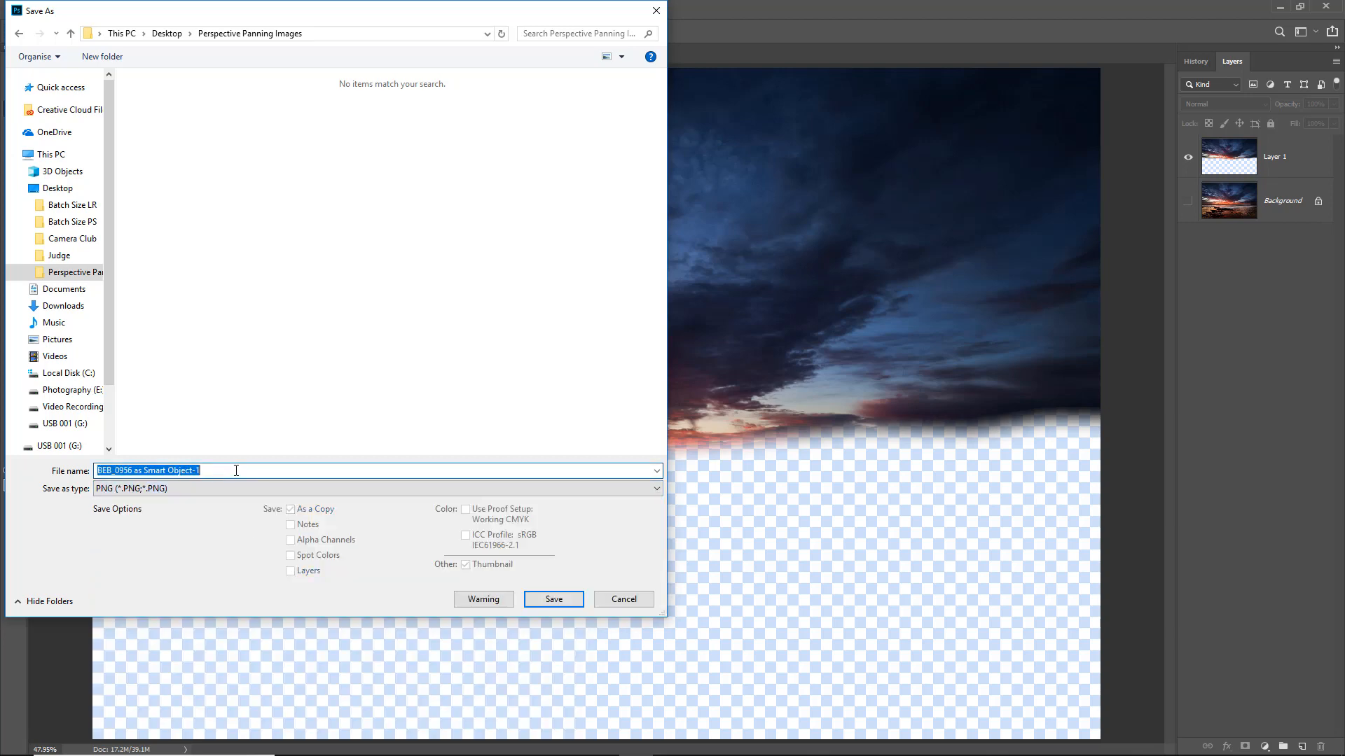
pyautogui.write('seasc')
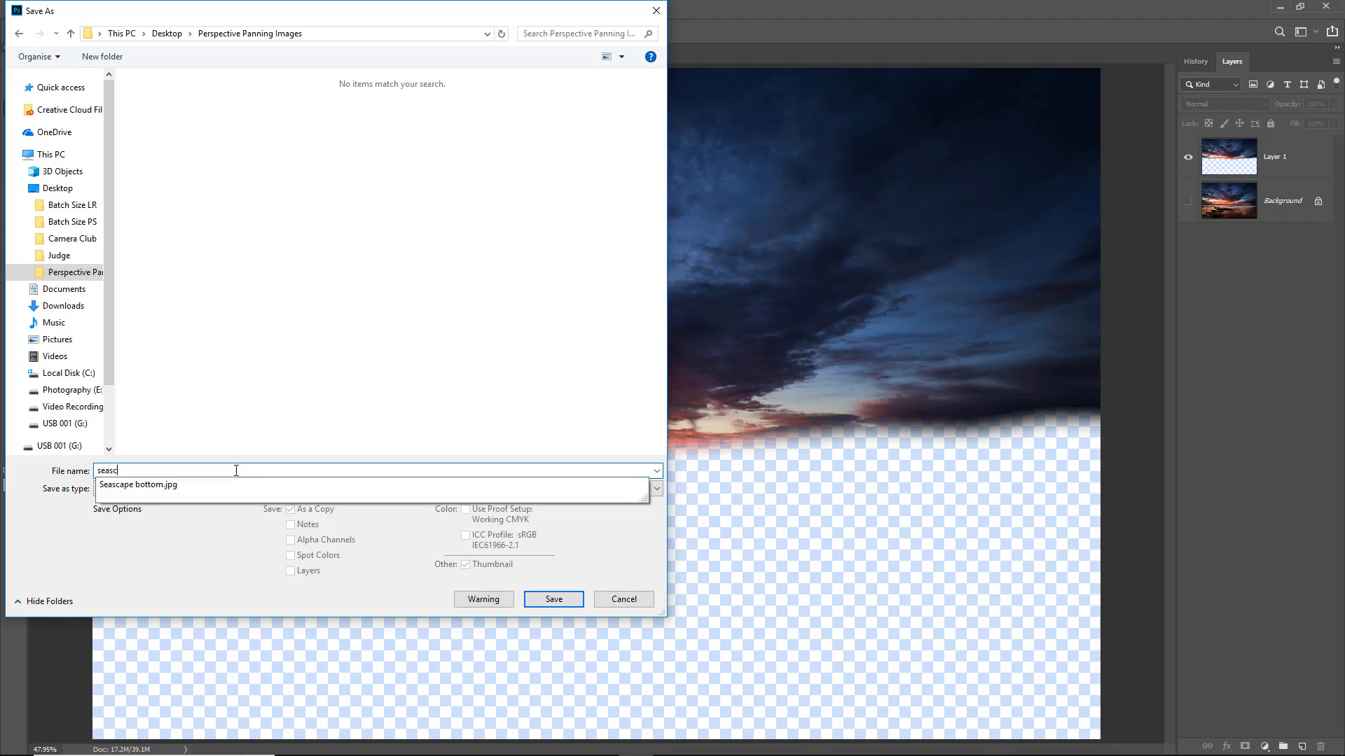
pyautogui.write('ape t')
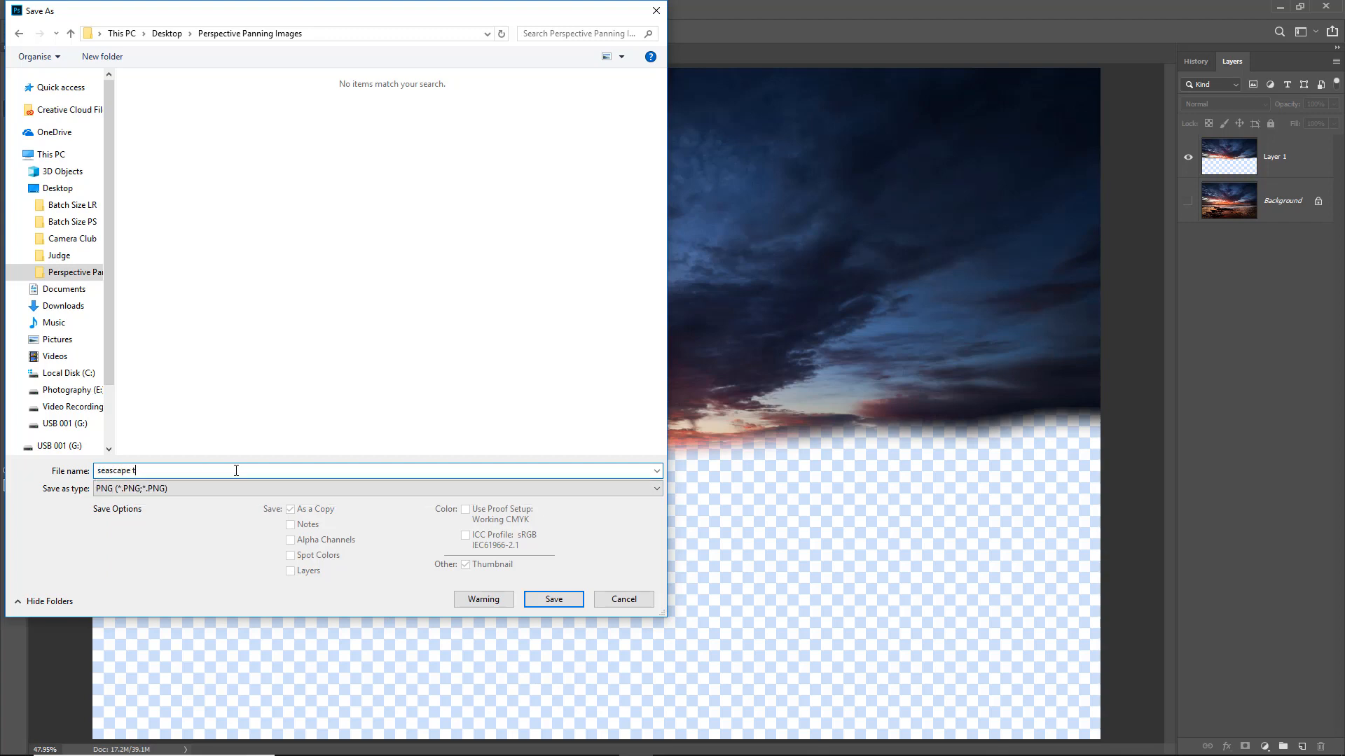
pyautogui.write('op')
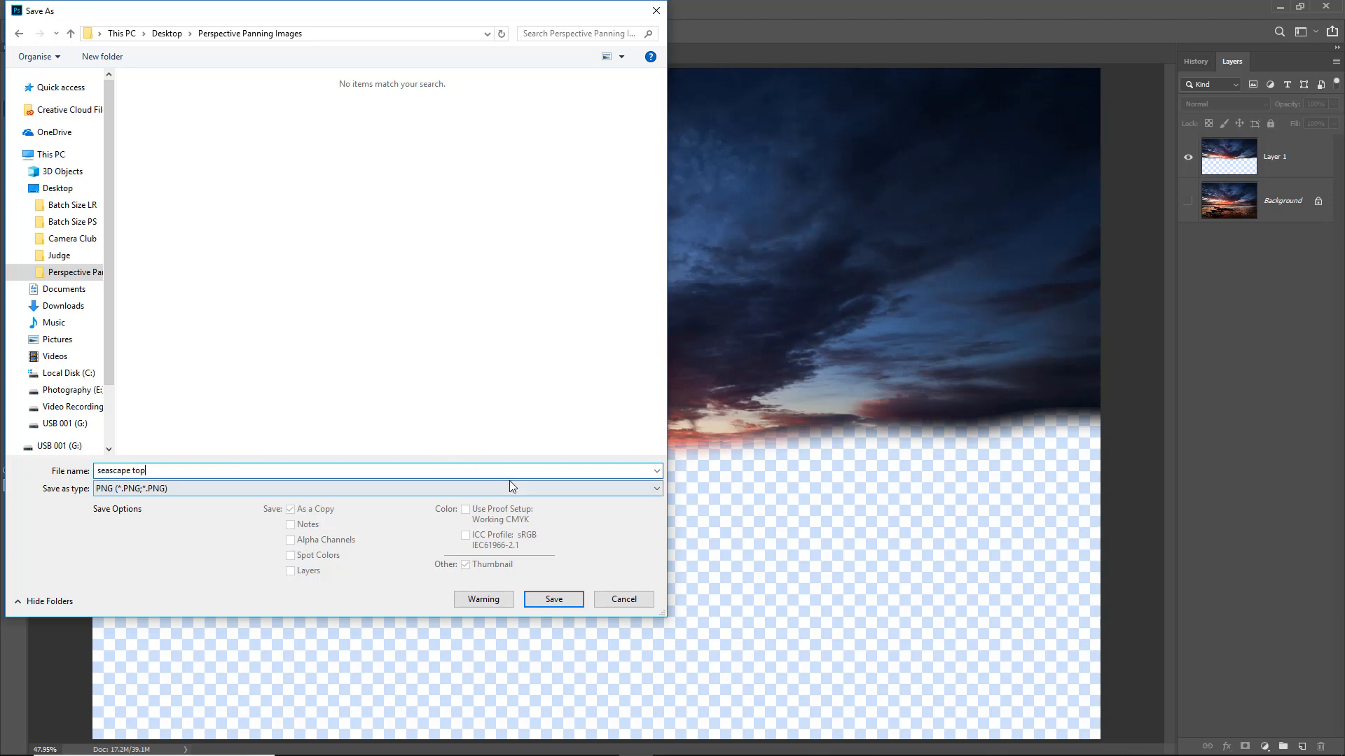
pyautogui.click(578, 600)
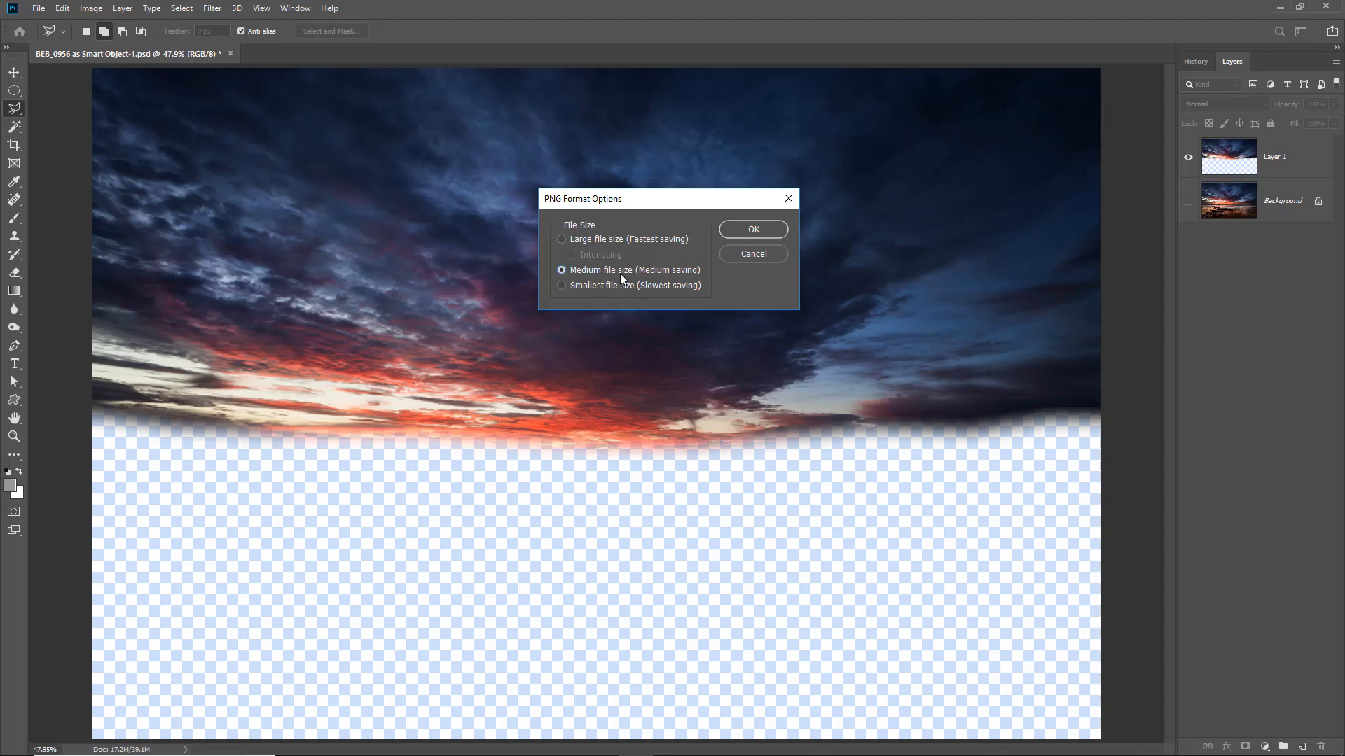
pyautogui.click(745, 229)
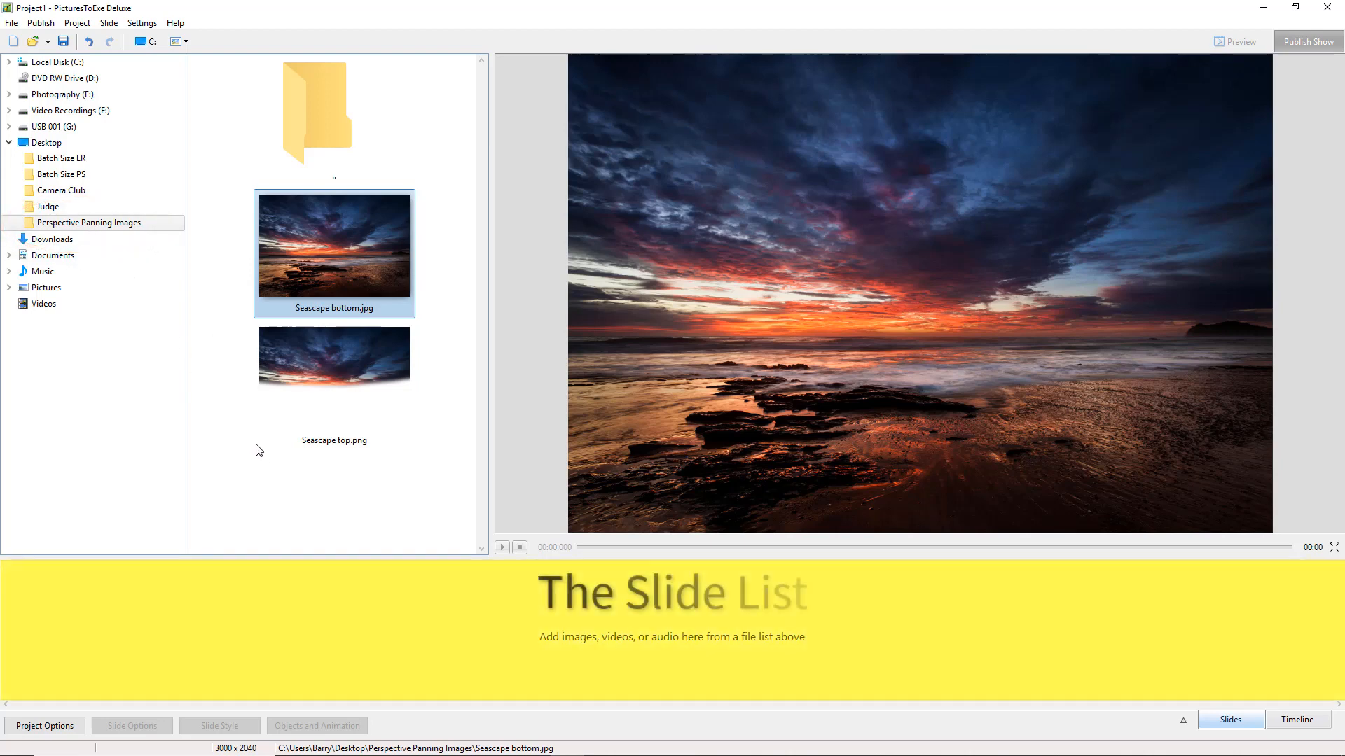
# Step: Switch to PicturesToExe and add three blank slides to the slide list
pyautogui.doubleClick(70, 643)
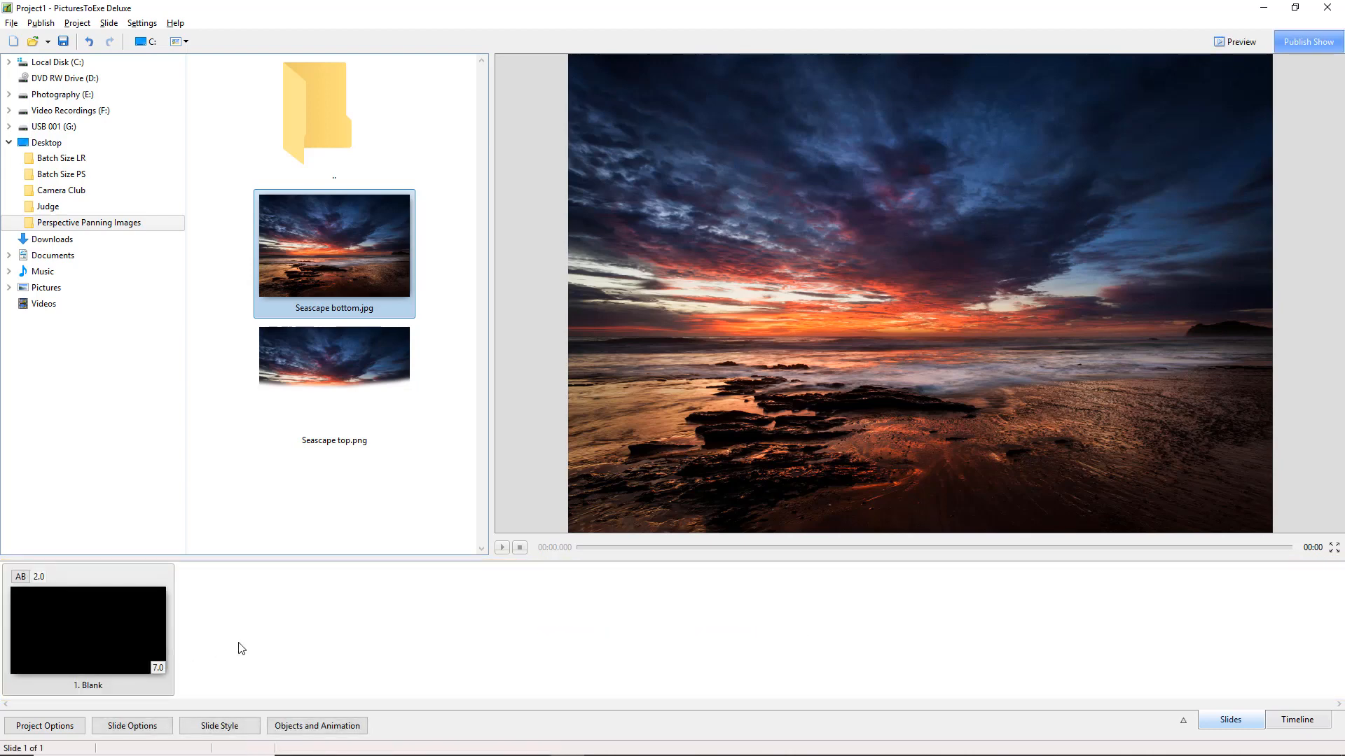
pyautogui.press('Insert')
pyautogui.press('Insert')
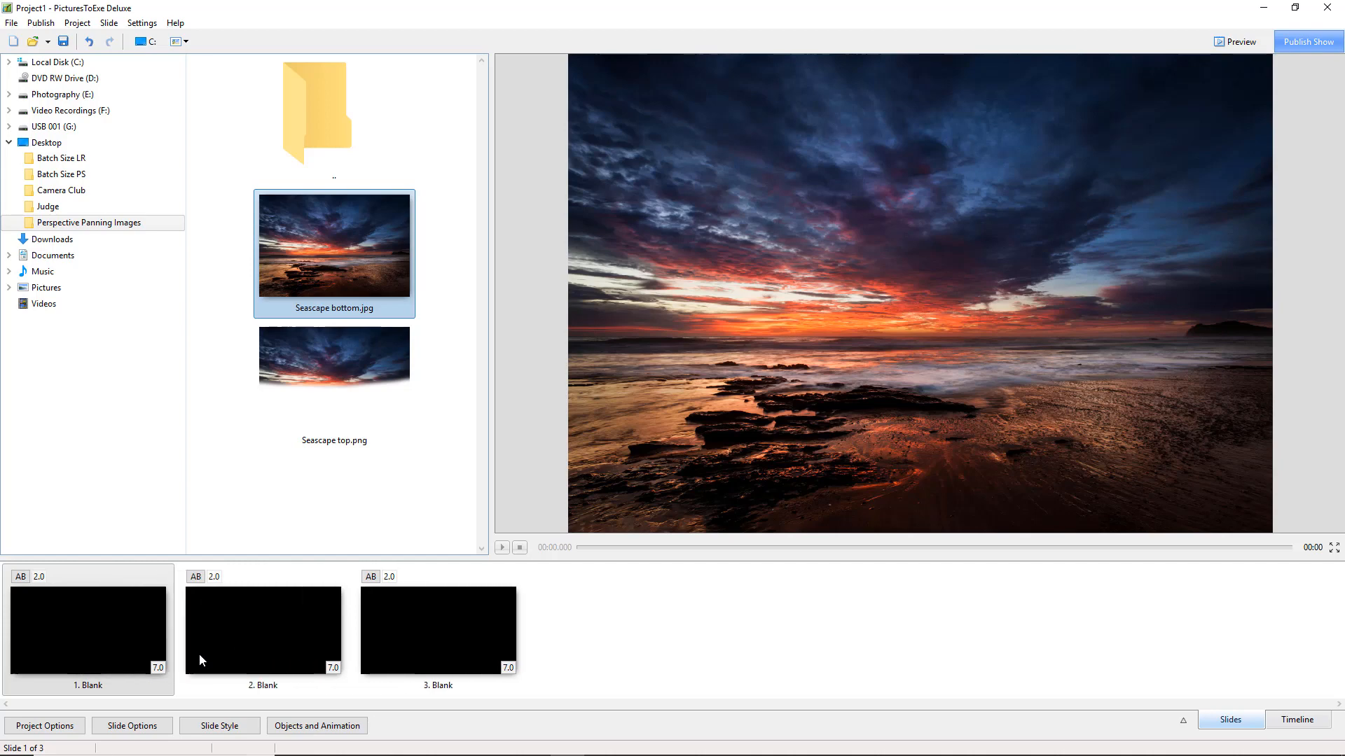
pyautogui.click(111, 639)
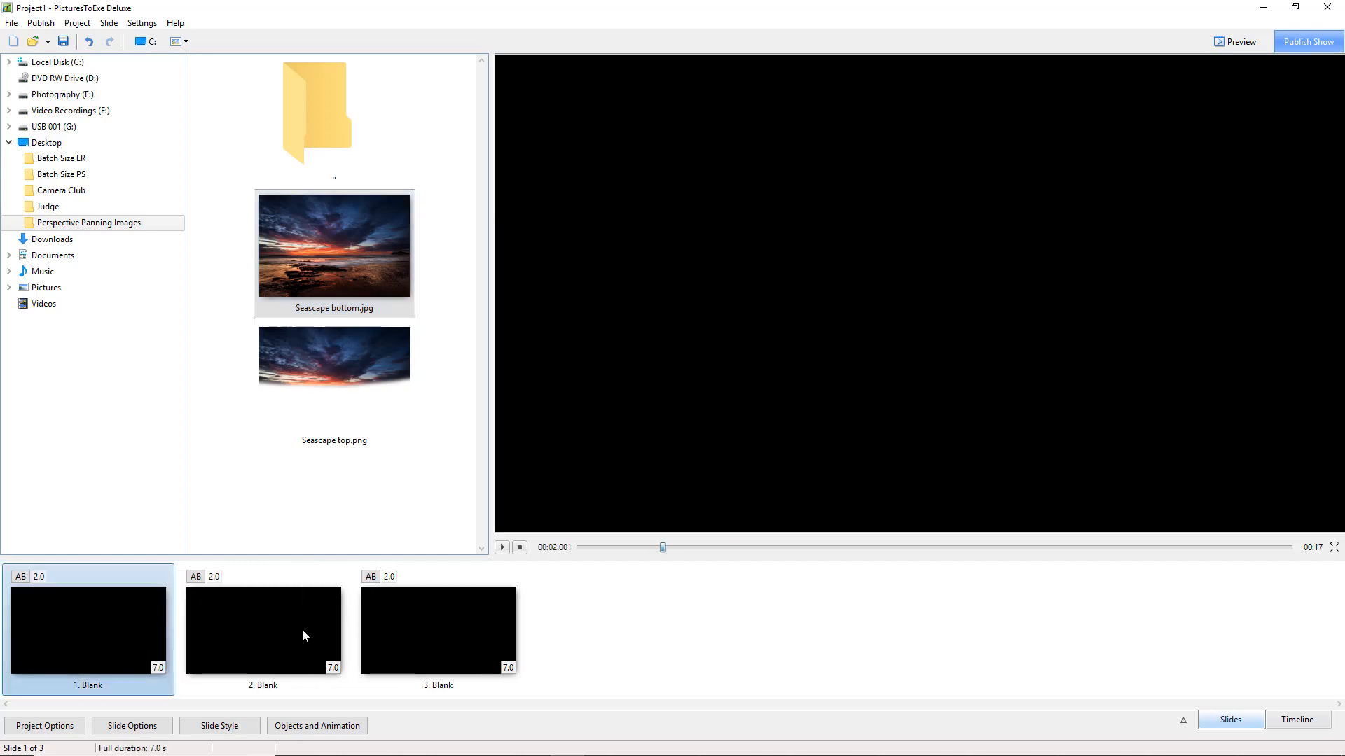
pyautogui.click(390, 623)
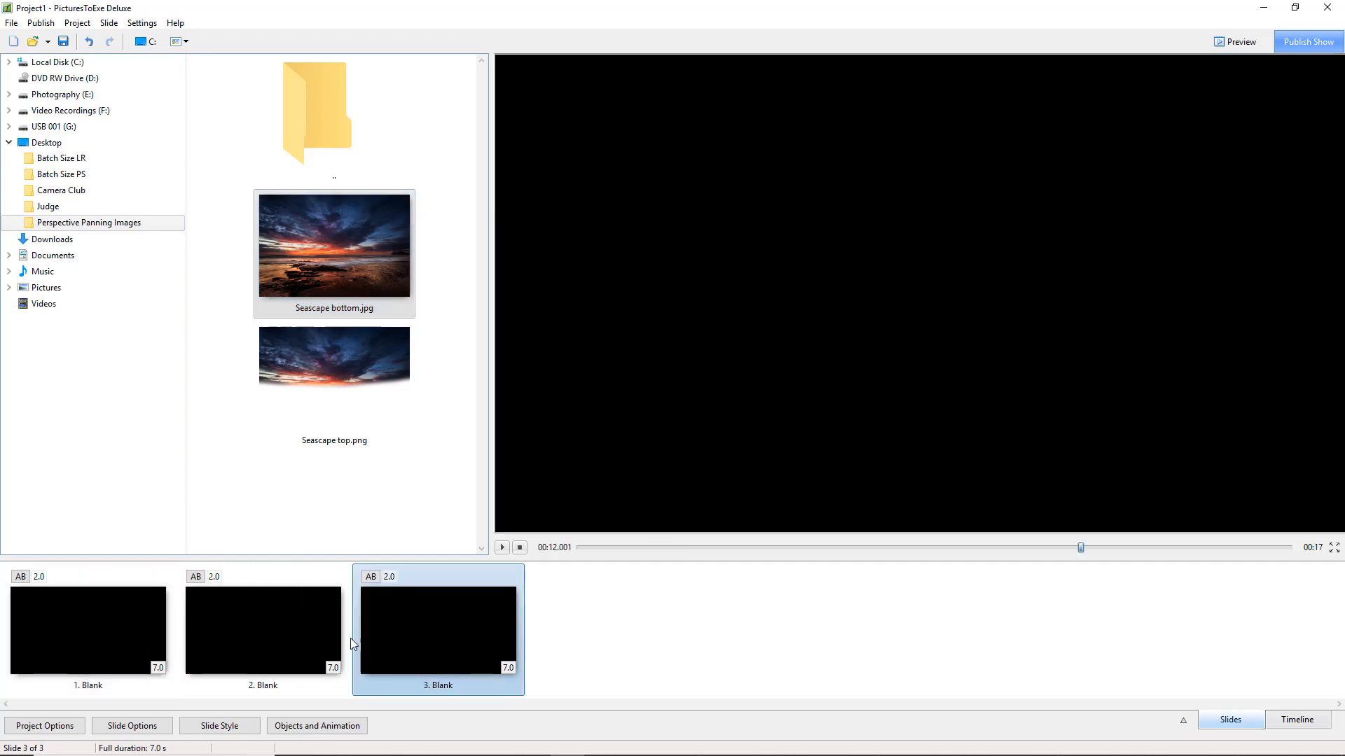
# Step: Set the duration of the second blank slide to 15 seconds
pyautogui.click(261, 625)
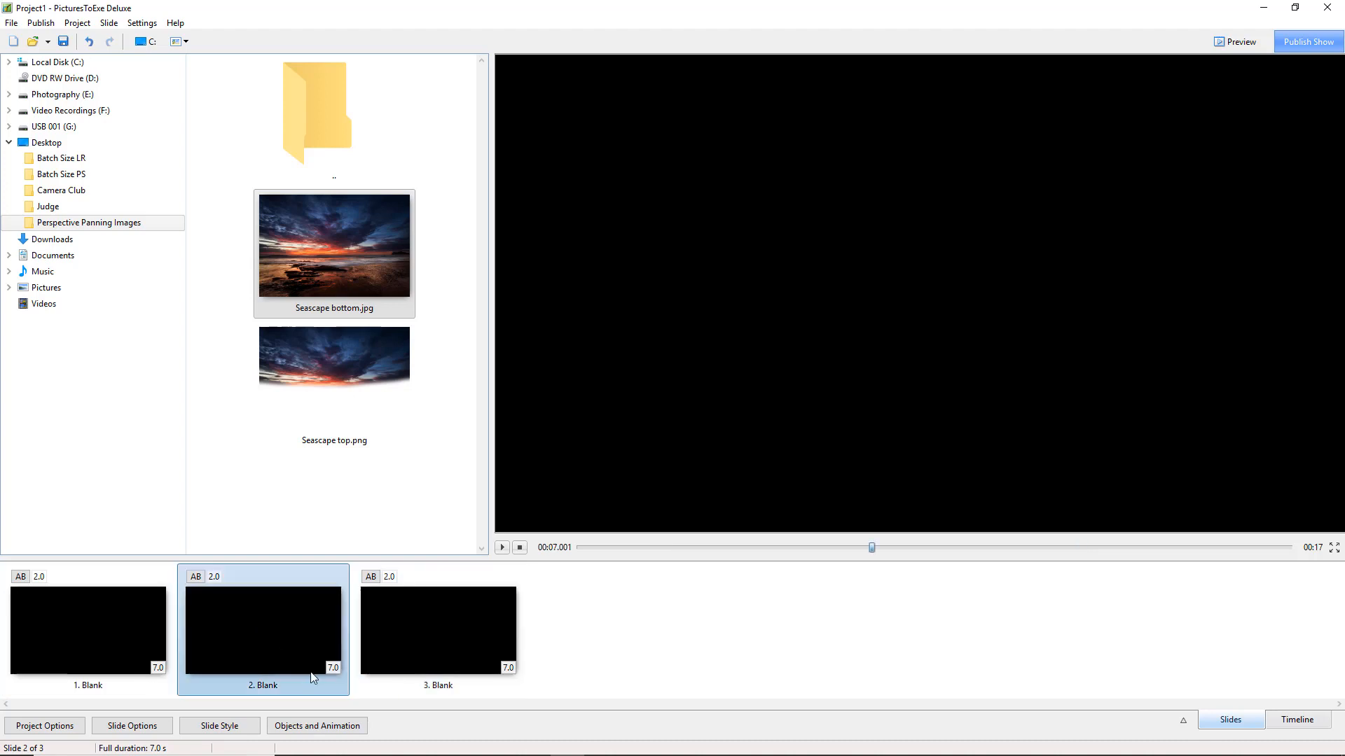
pyautogui.click(335, 668)
pyautogui.write('15')
pyautogui.press('Return')
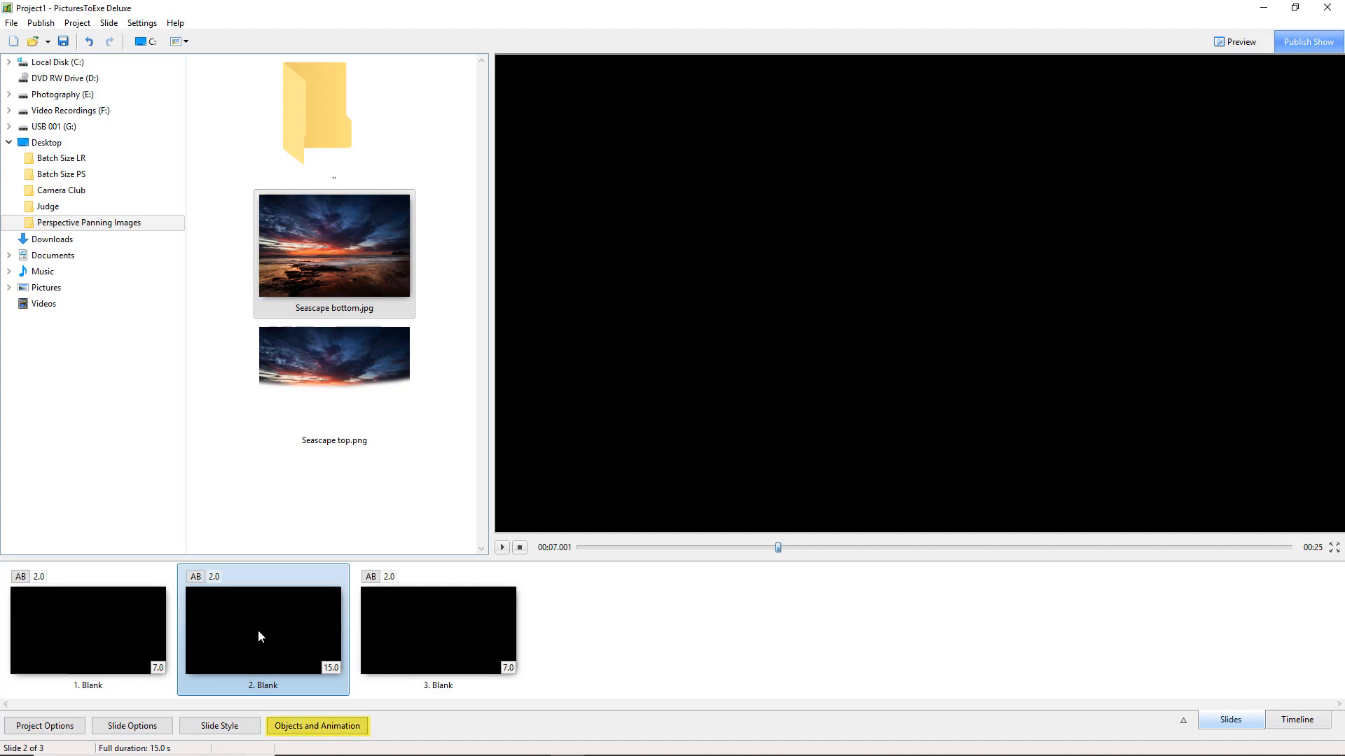
# Step: Open the second slide in Objects and Animation and add a frame to its object list
pyautogui.click(306, 728)
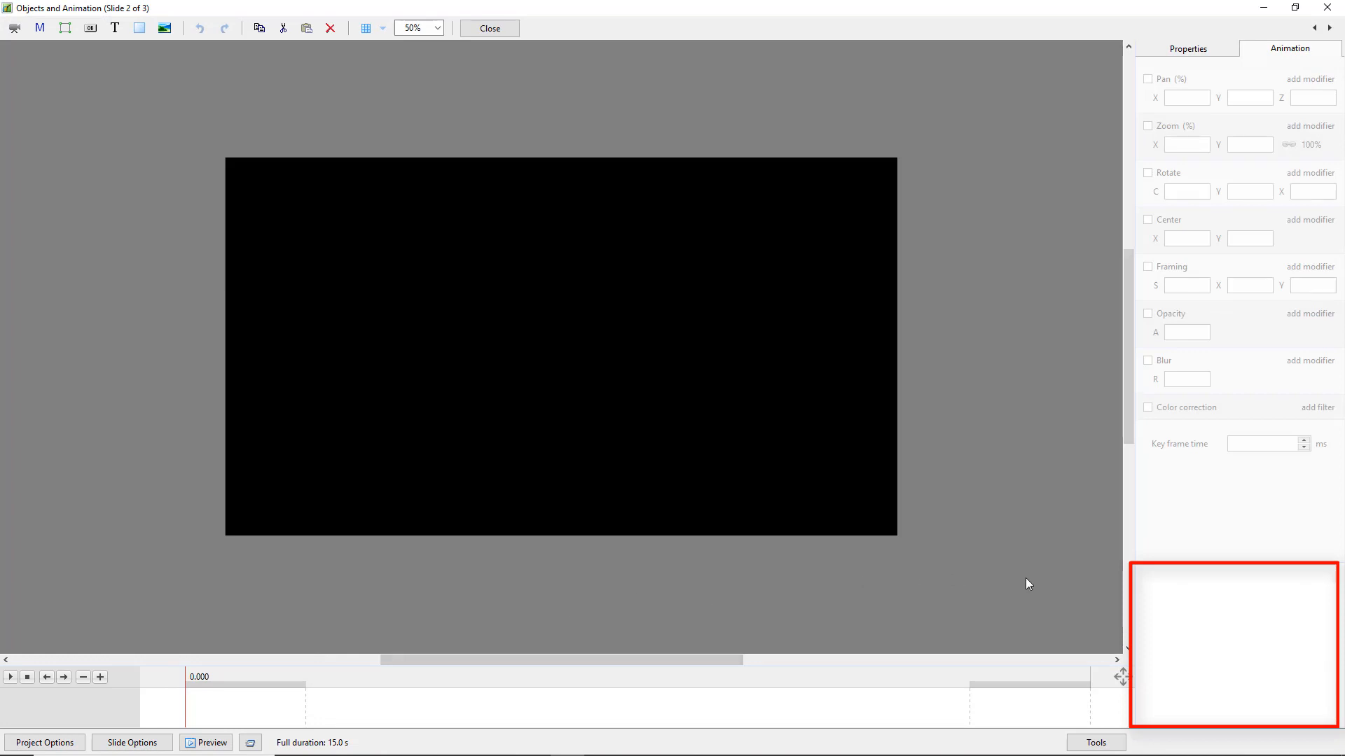
pyautogui.rightClick(1196, 582)
pyautogui.moveTo(1231, 596)
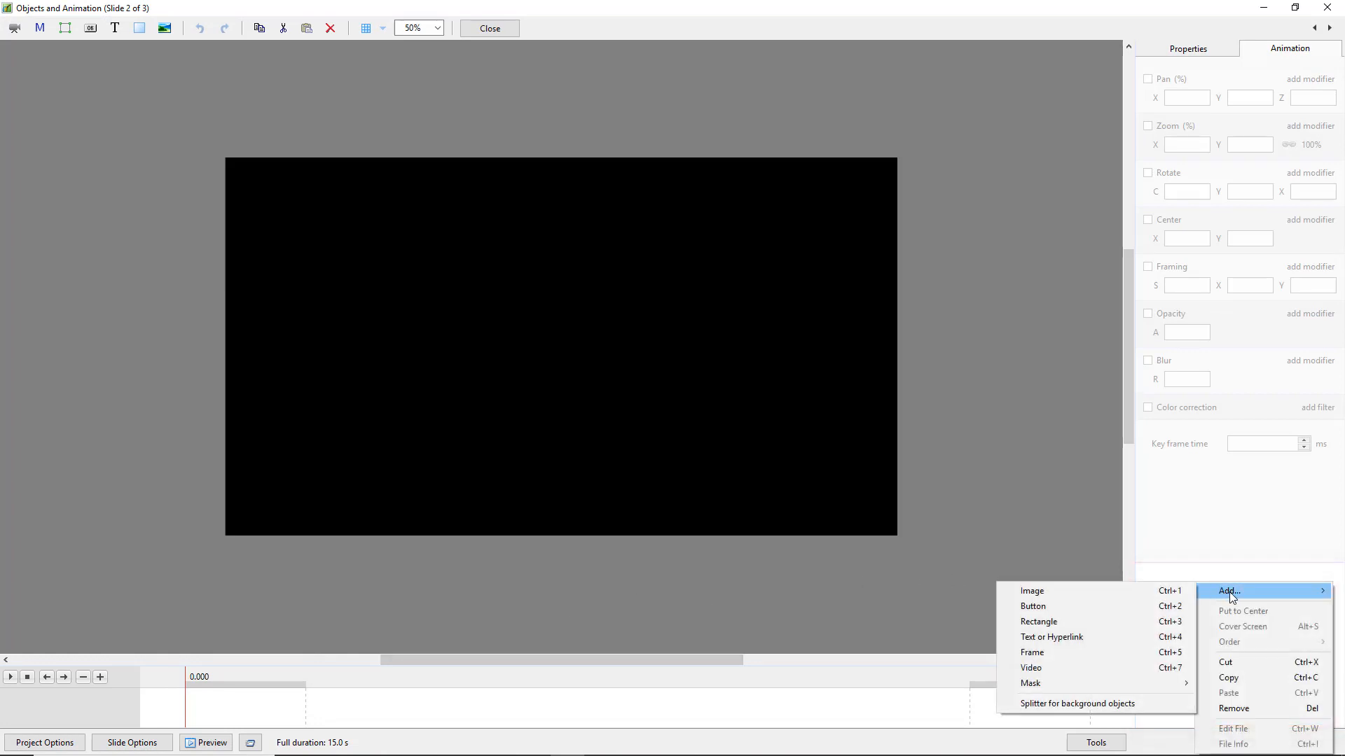
pyautogui.click(1037, 657)
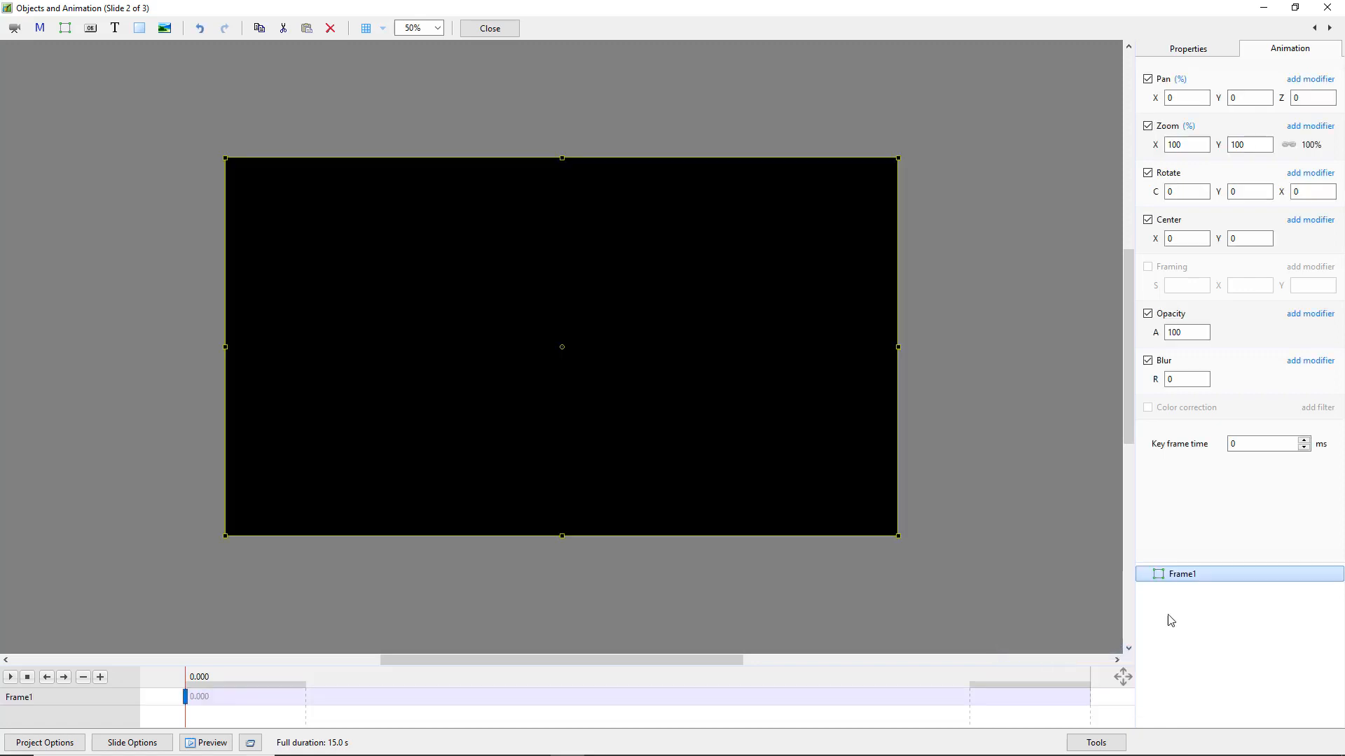
# Step: Add the image Seascape bottom from the Desktop folder Perspective Panning Images as a child of the frame
pyautogui.rightClick(1177, 574)
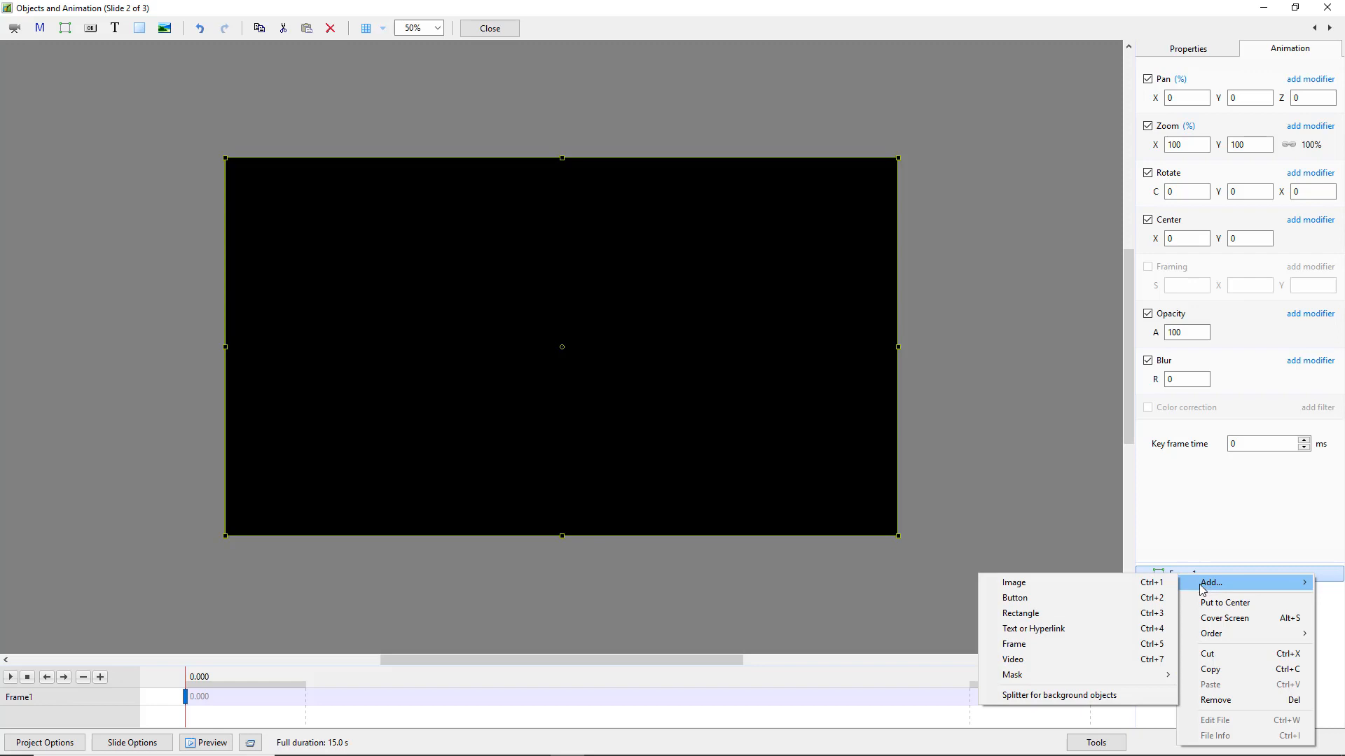
pyautogui.click(1032, 586)
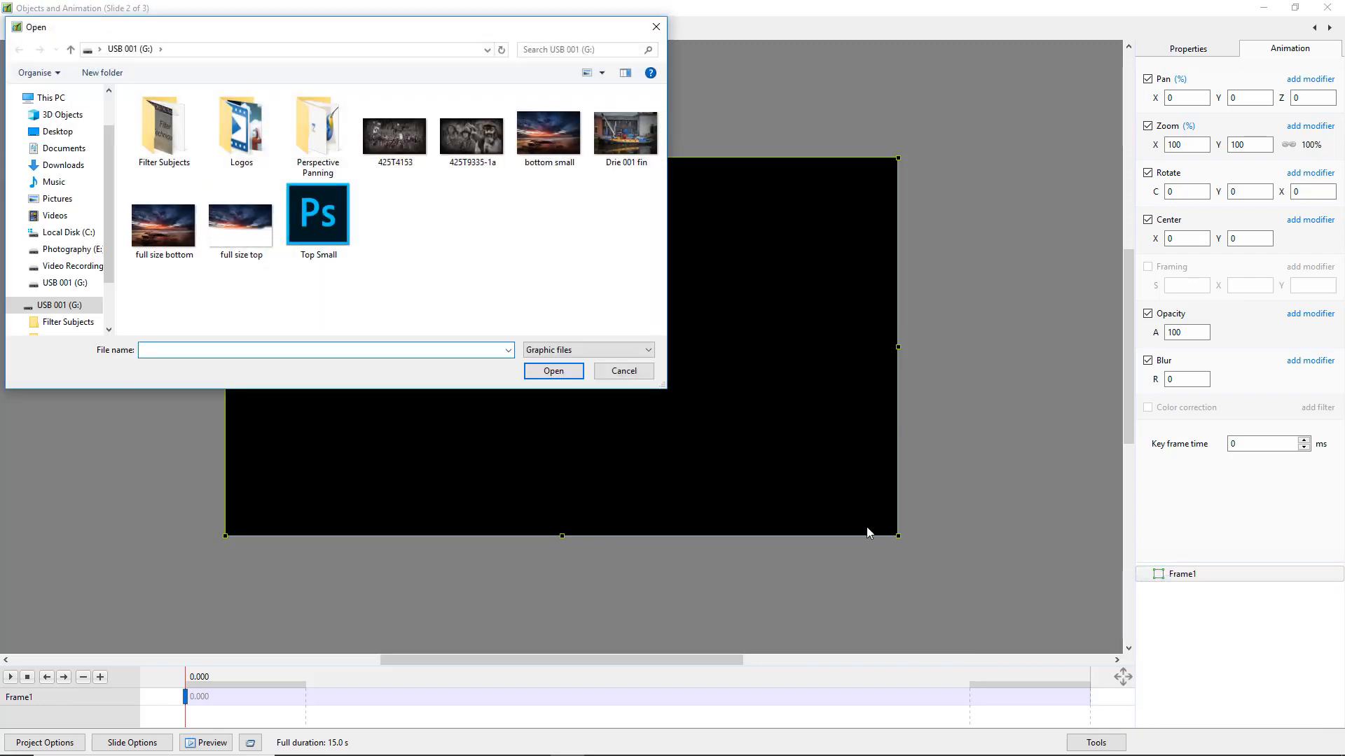
pyautogui.click(56, 132)
pyautogui.doubleClick(469, 137)
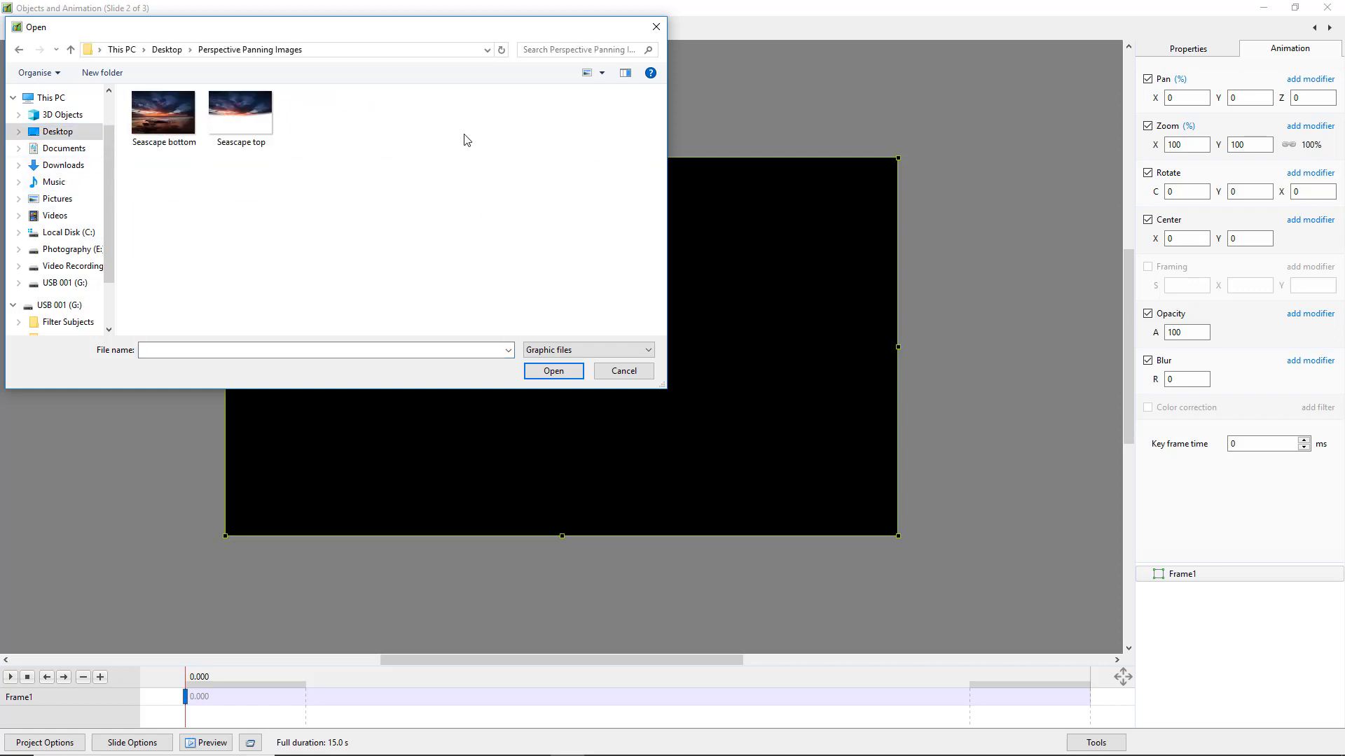
pyautogui.doubleClick(162, 116)
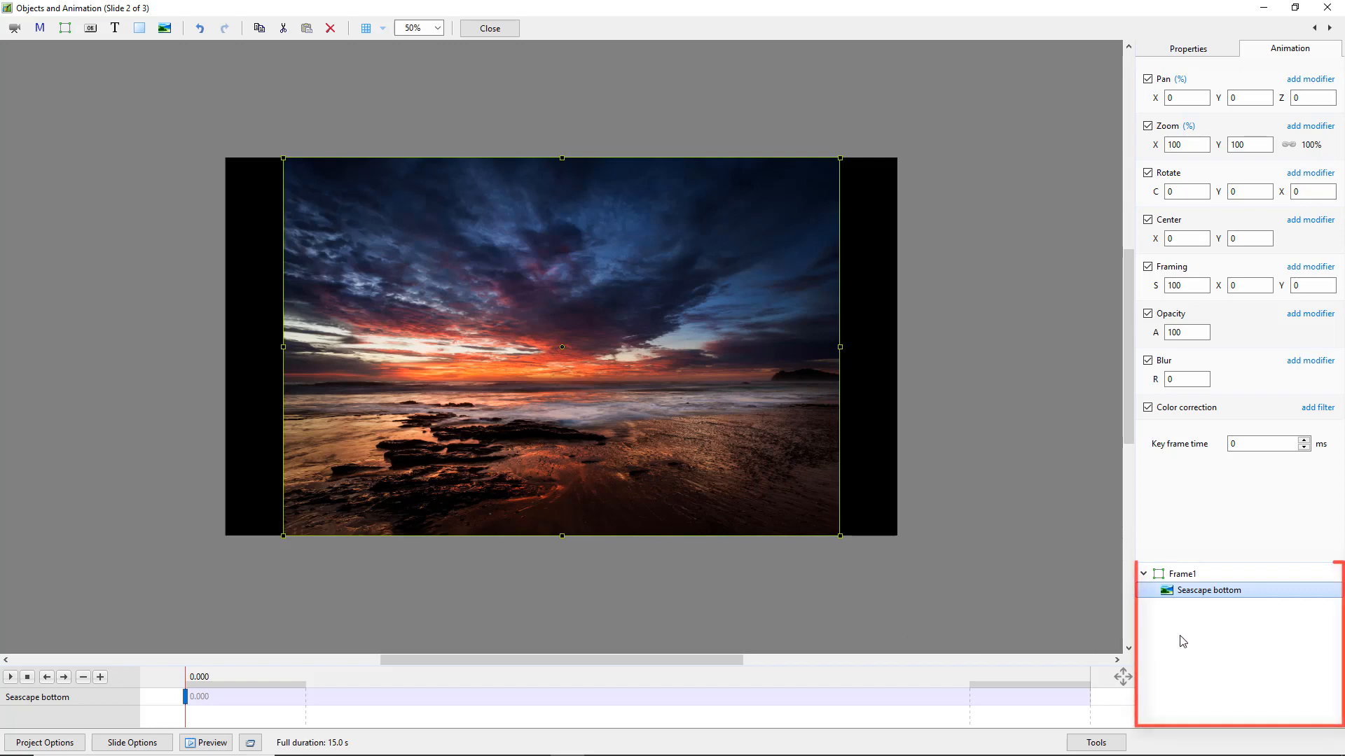
# Step: Add the image Seascape top as a second child of the frame, from the same folder
pyautogui.click(1181, 574)
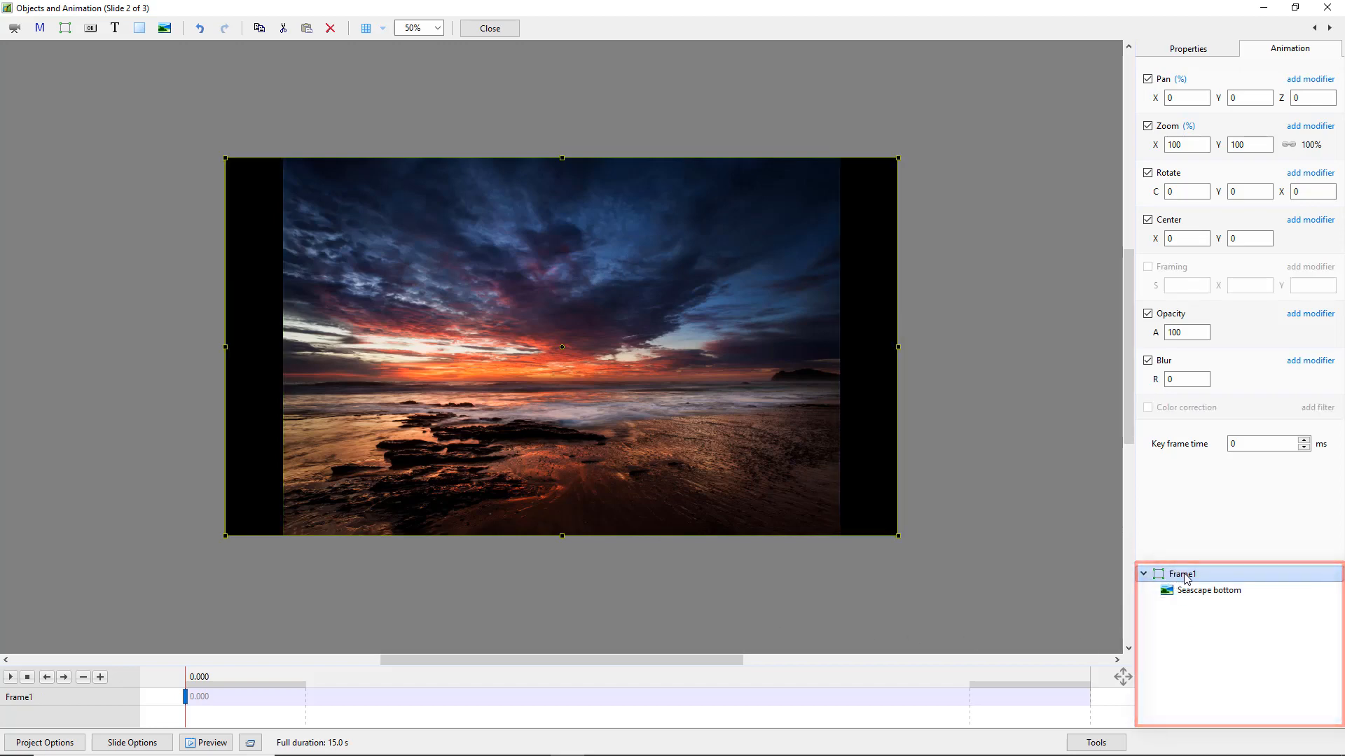
pyautogui.rightClick(1181, 576)
pyautogui.moveTo(1211, 582)
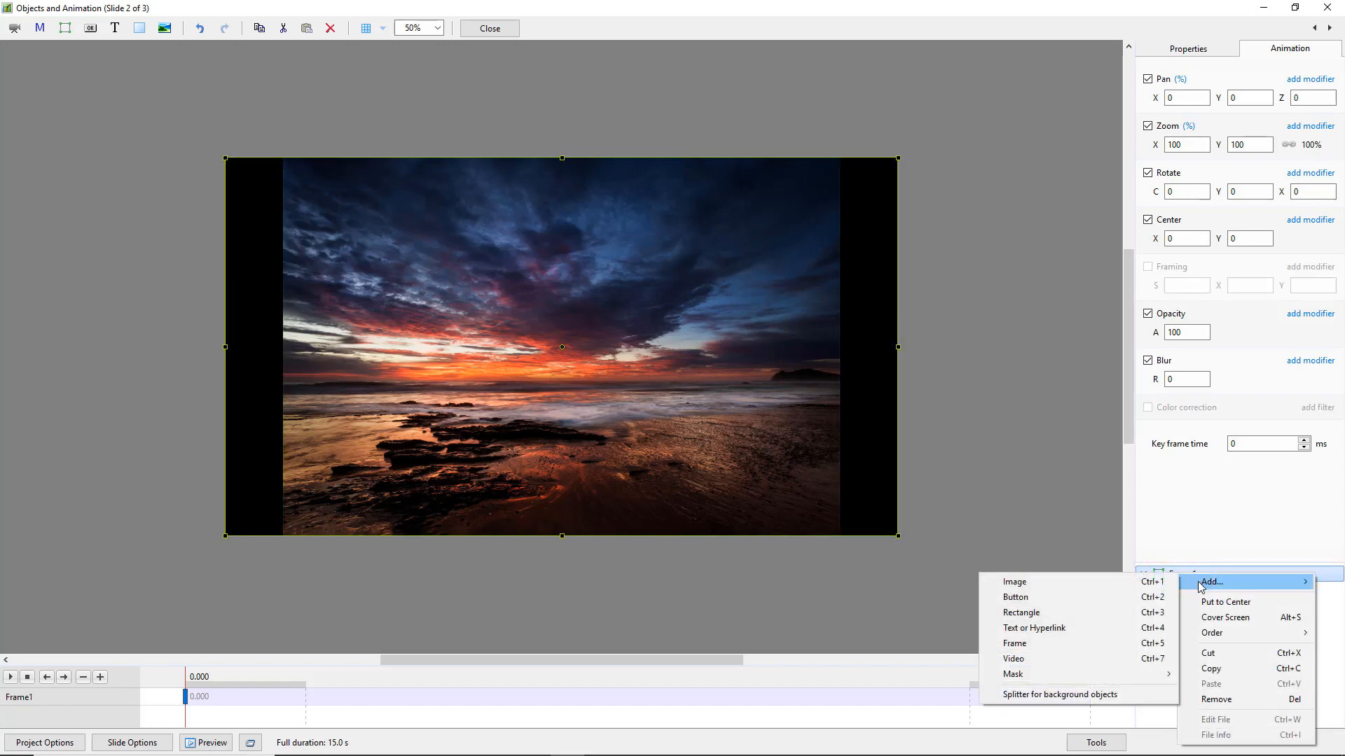
pyautogui.click(1042, 585)
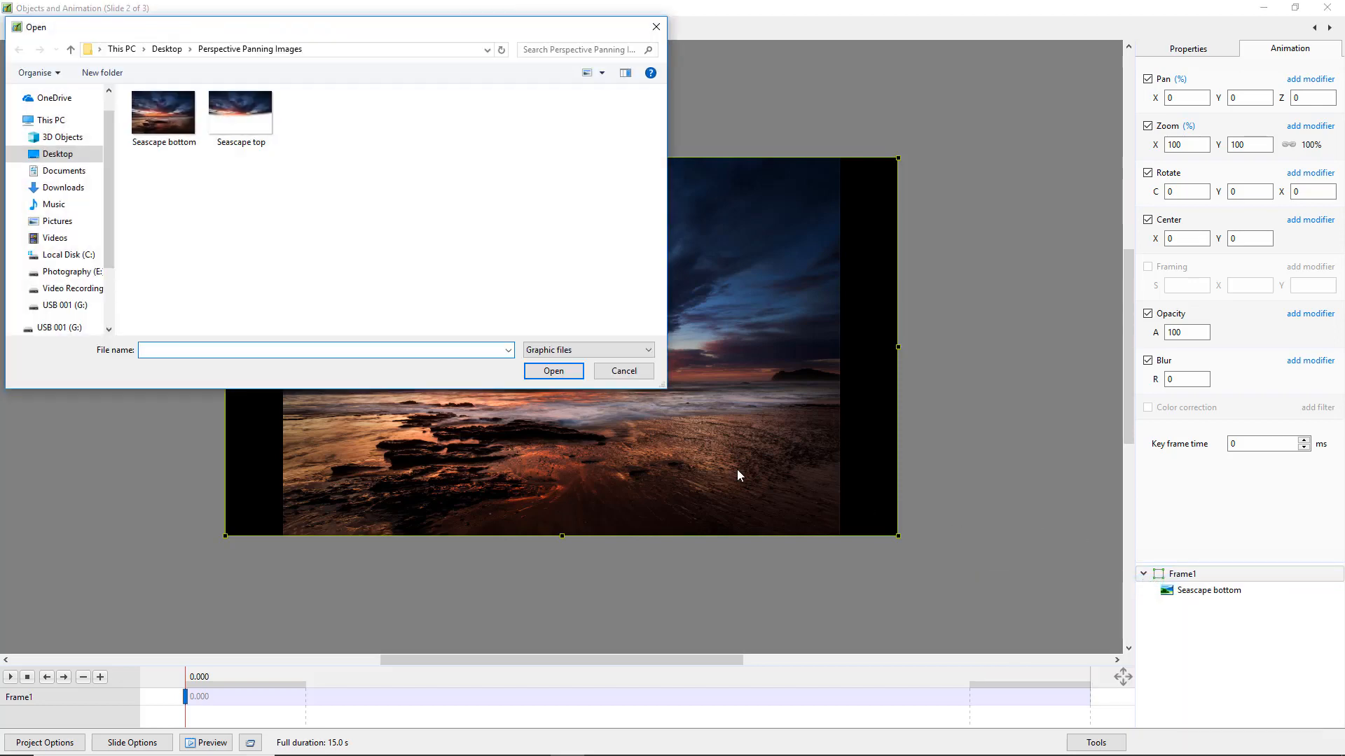
pyautogui.doubleClick(232, 118)
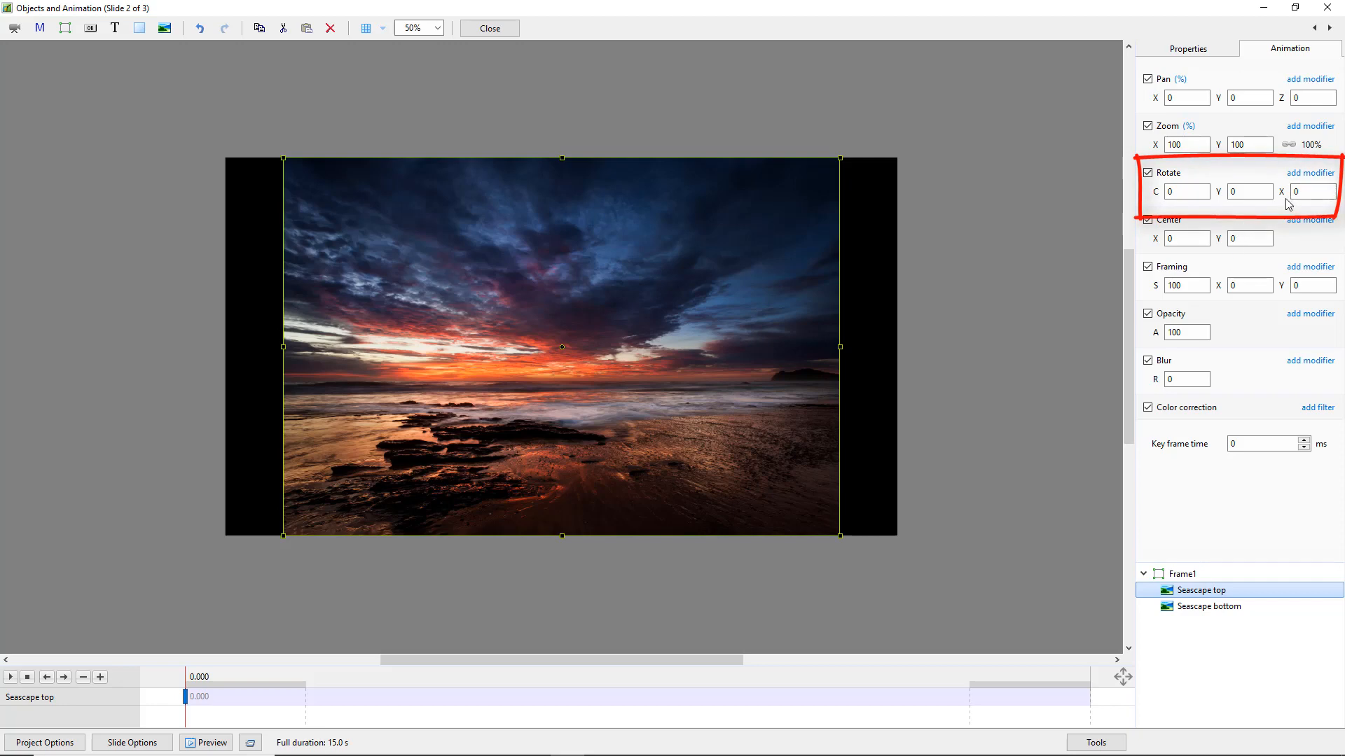
# Step: Set the X rotation of Seascape top to -50 and that of Seascape bottom to 50
pyautogui.moveTo(1283, 191)
pyautogui.mouseDown()
pyautogui.moveTo(1311, 195)
pyautogui.moveTo(1248, 211)
pyautogui.mouseUp()
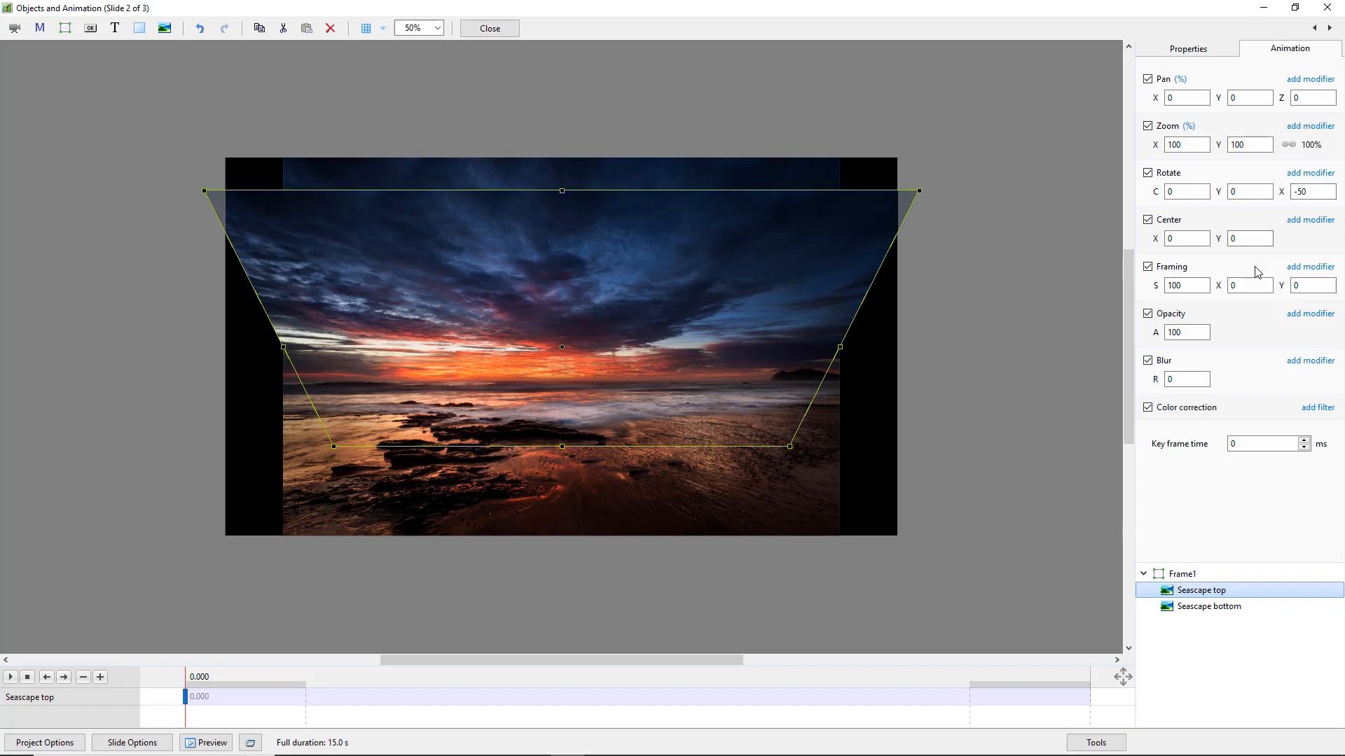
pyautogui.click(1194, 611)
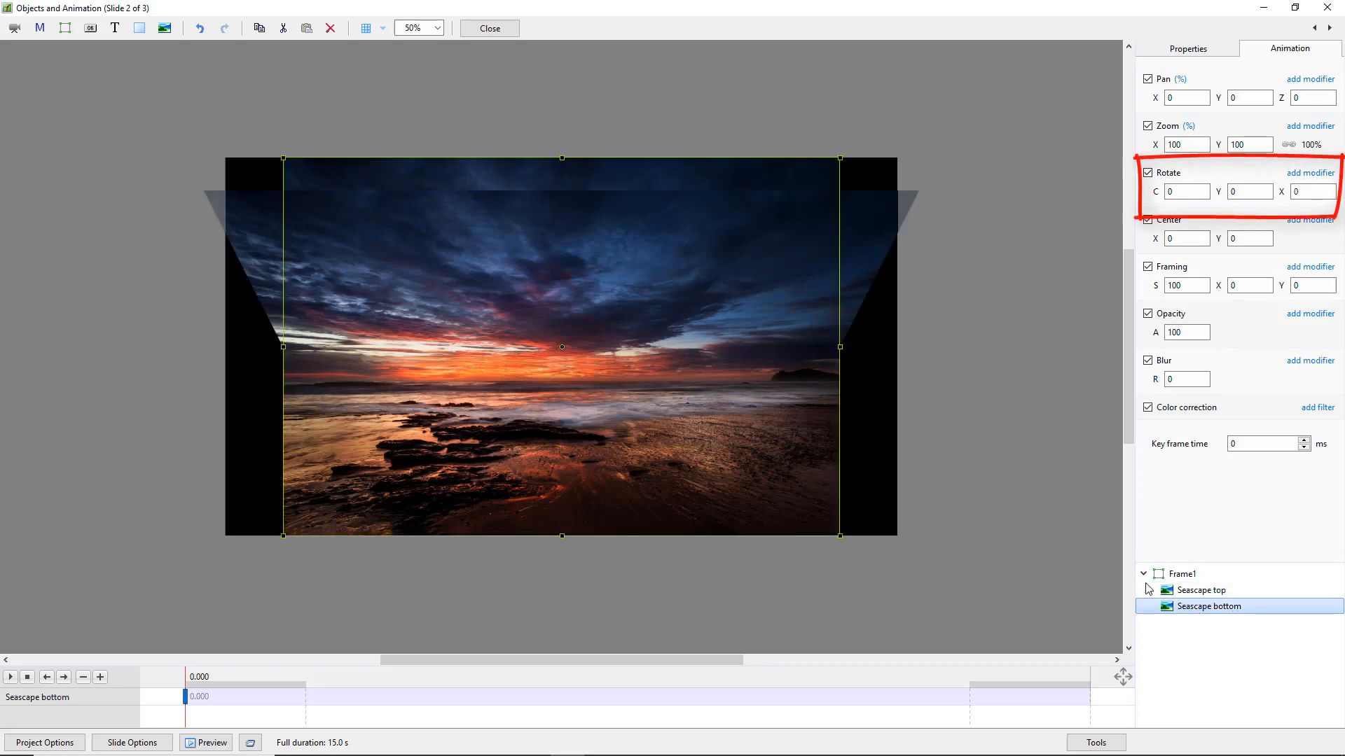
pyautogui.click(1301, 191)
pyautogui.doubleClick(1302, 191)
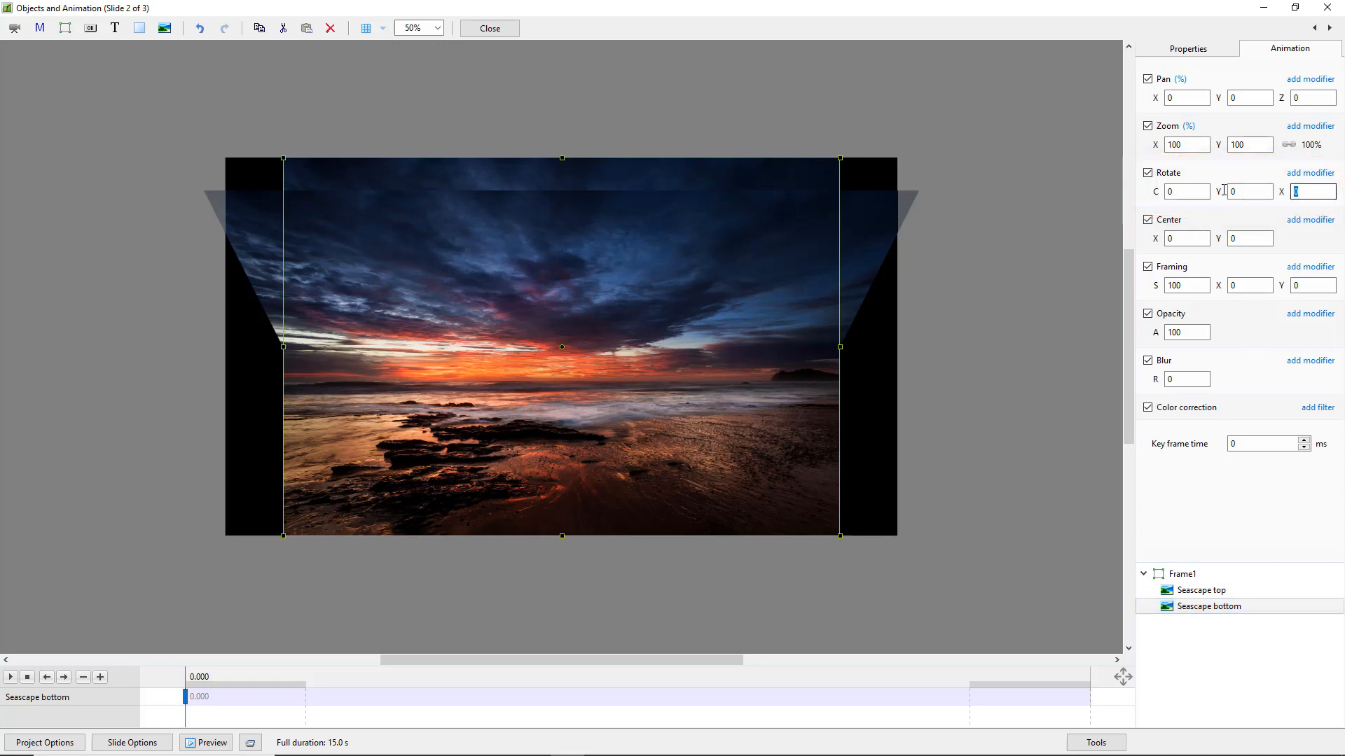
pyautogui.write('50')
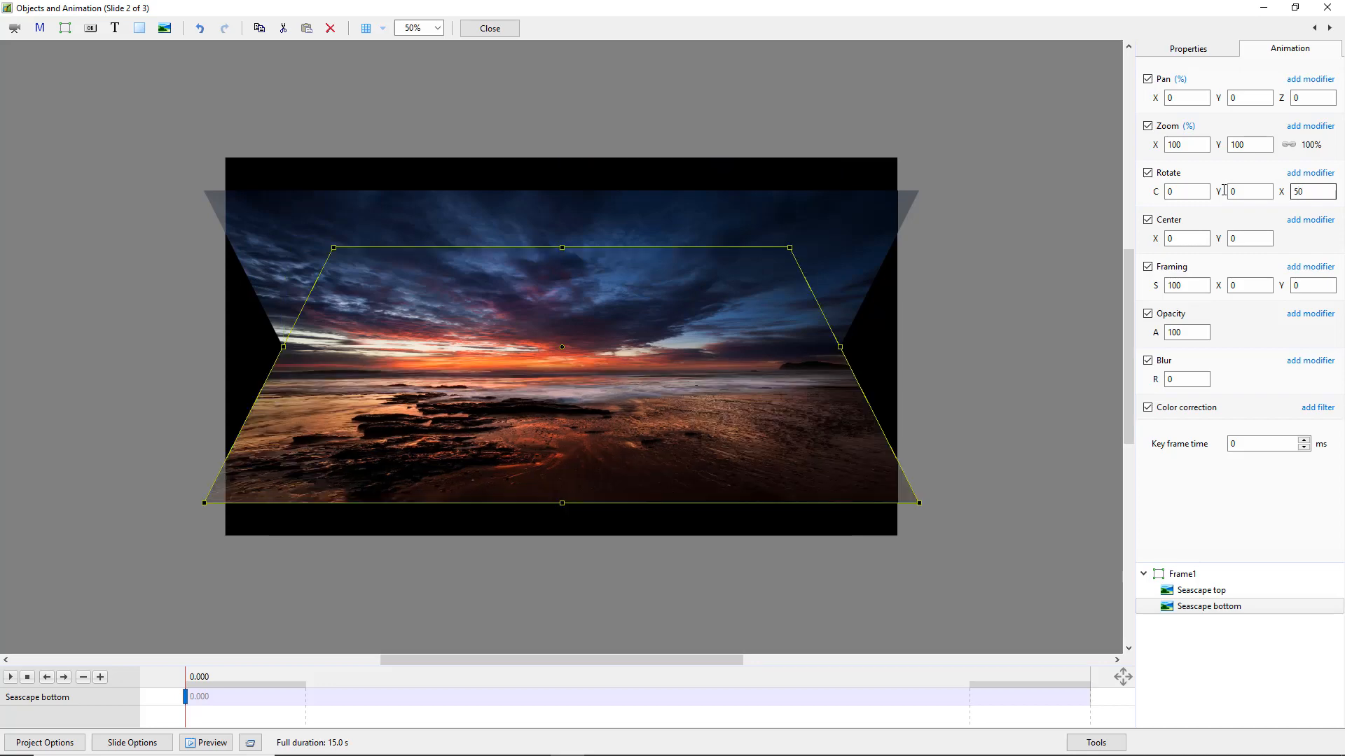
pyautogui.click(1198, 608)
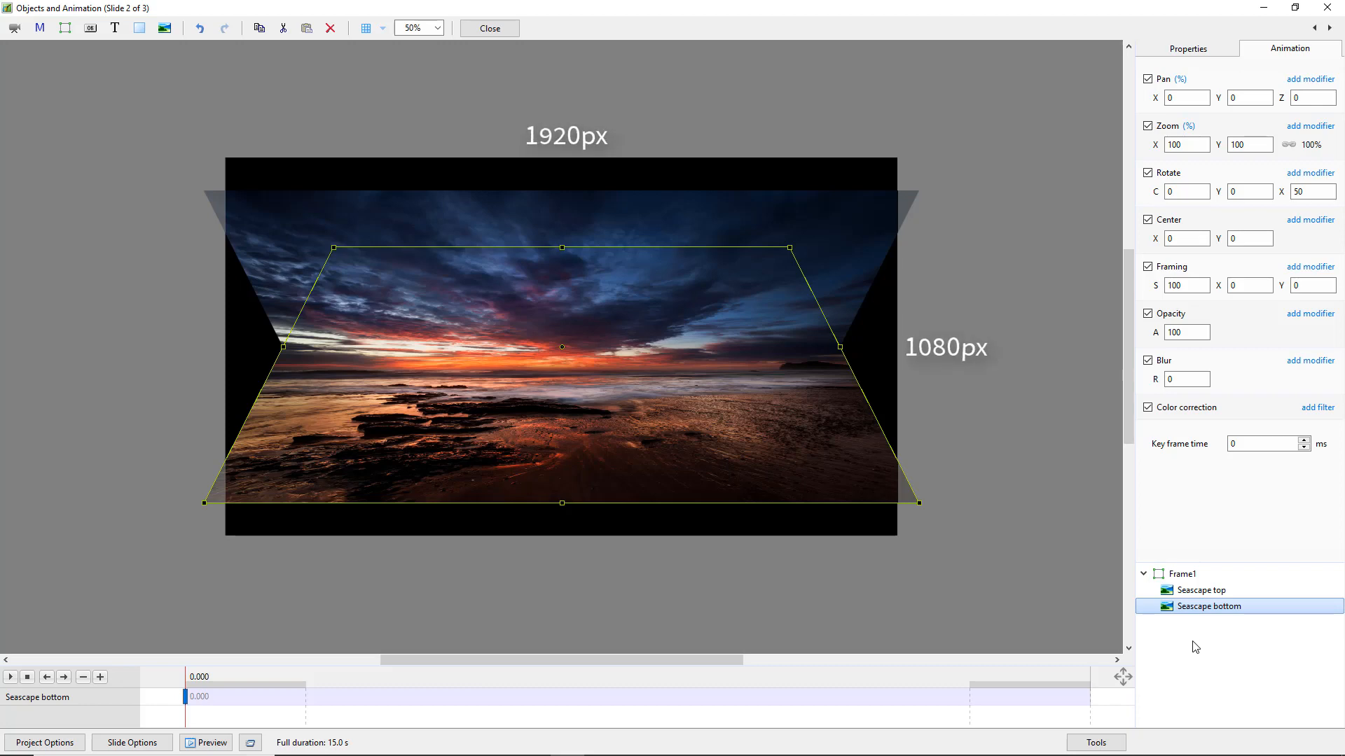
# Step: Zoom the parent frame to 122% and set its Y rotation to 20
pyautogui.click(1175, 575)
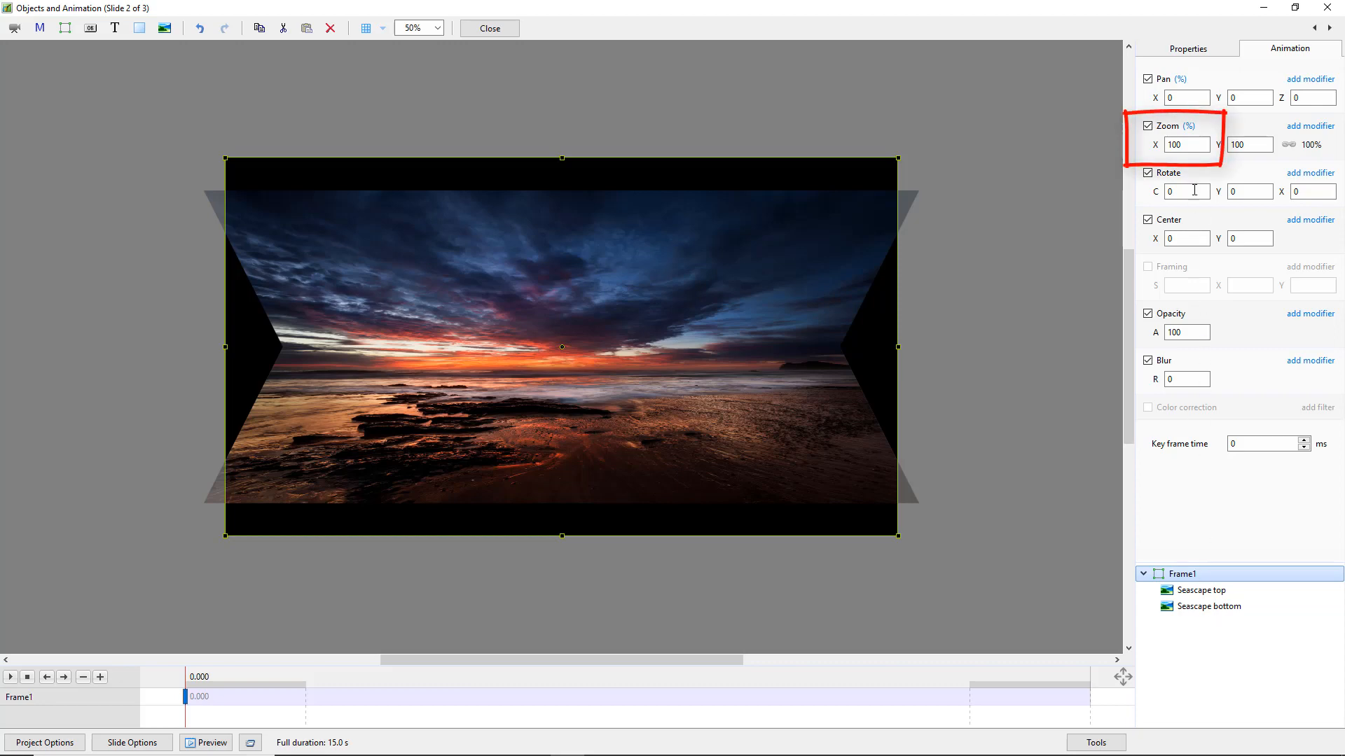
pyautogui.moveTo(1153, 148); pyautogui.dragTo(1163, 143)
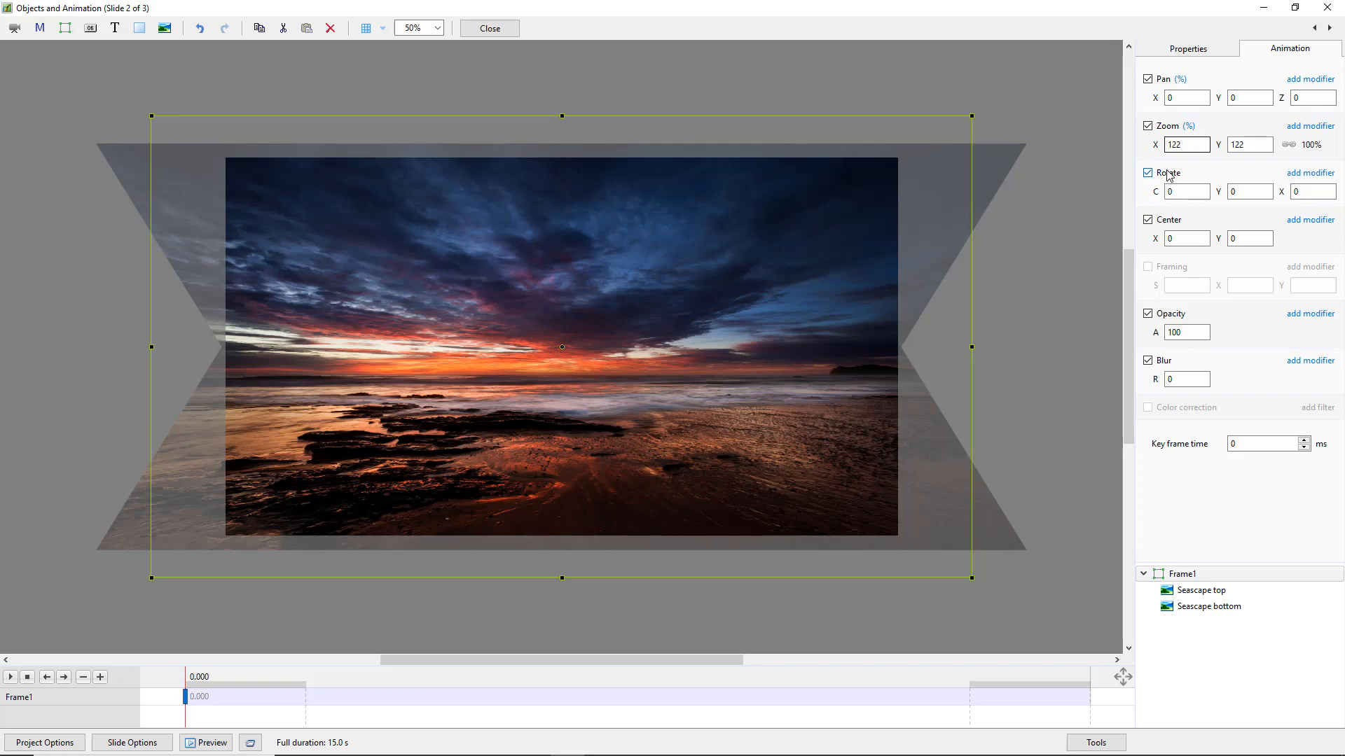
pyautogui.click(989, 185)
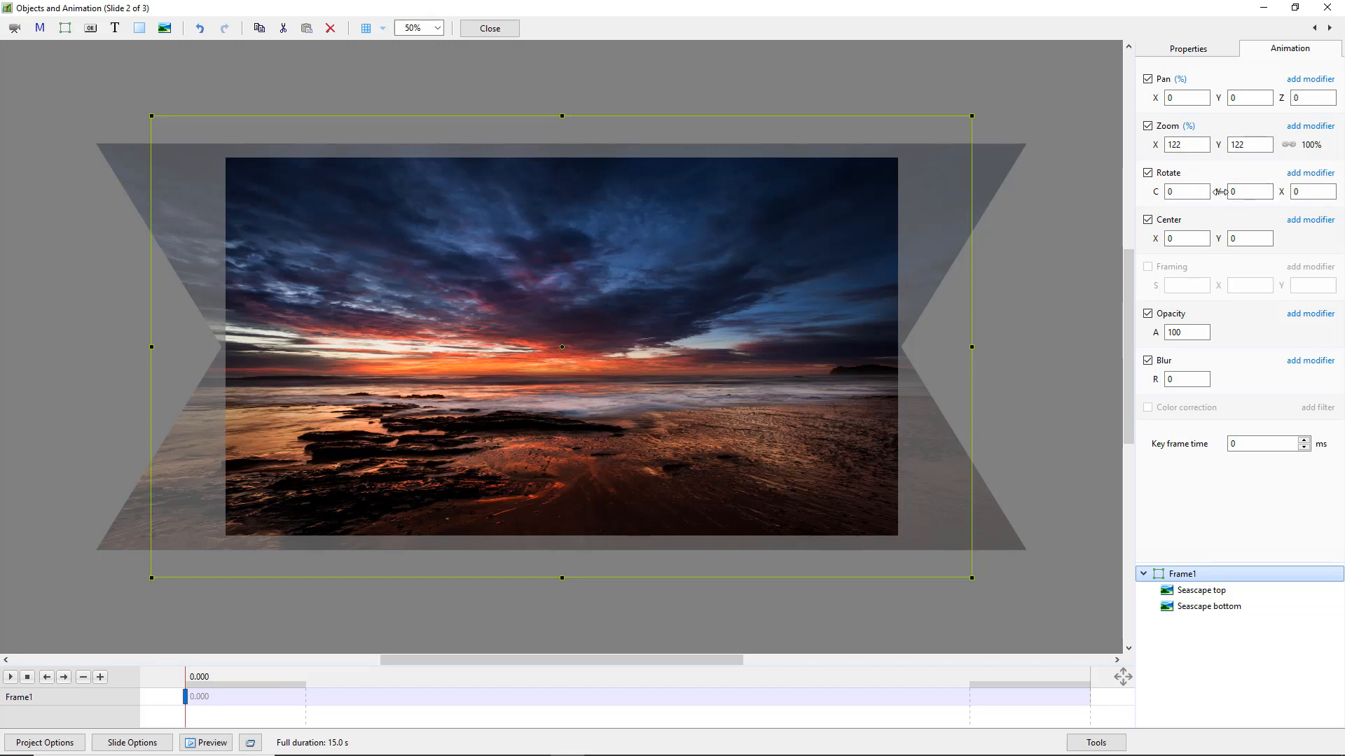
pyautogui.moveTo(1219, 192)
pyautogui.mouseDown()
pyautogui.moveTo(1206, 198)
pyautogui.moveTo(1234, 203)
pyautogui.mouseUp()
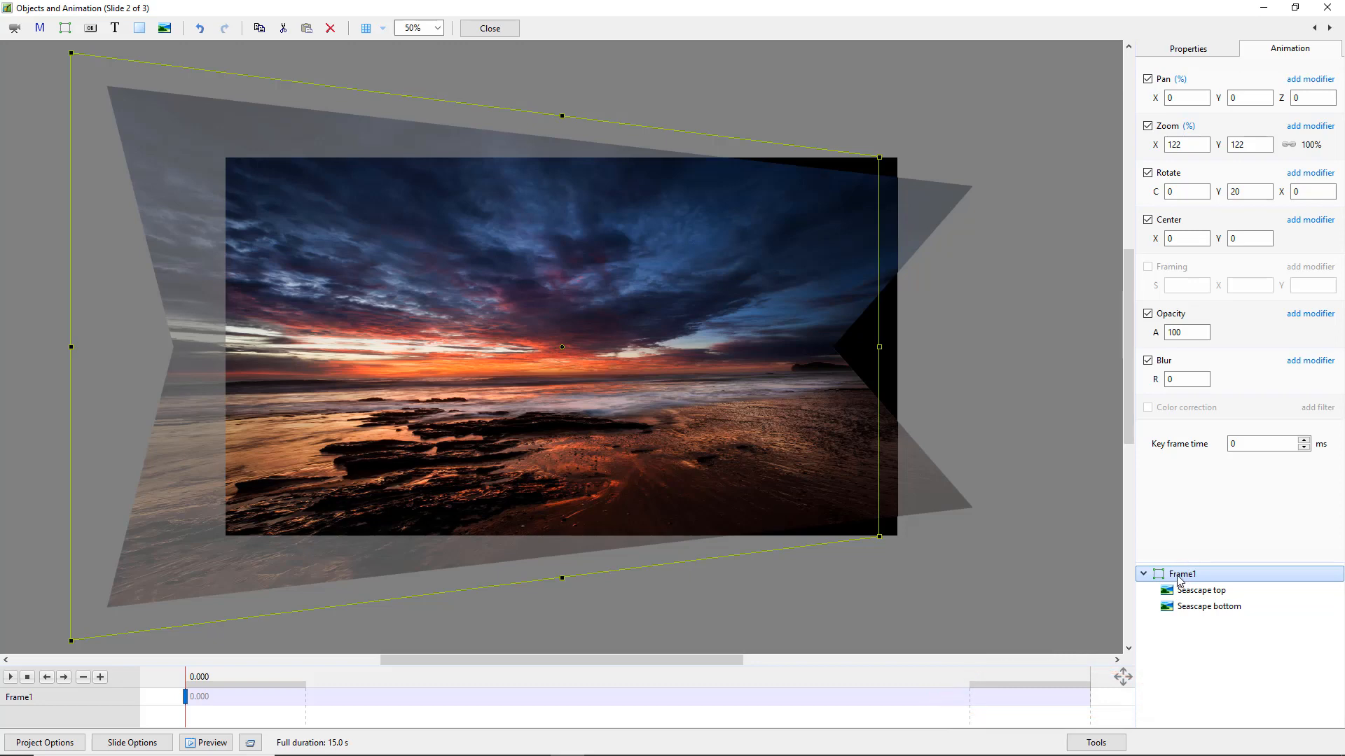
# Step: Add a frame keyframe at 15000 ms with its Y rotation set to -20, and scrub through the resulting motion
pyautogui.press('ctrl+Insert')
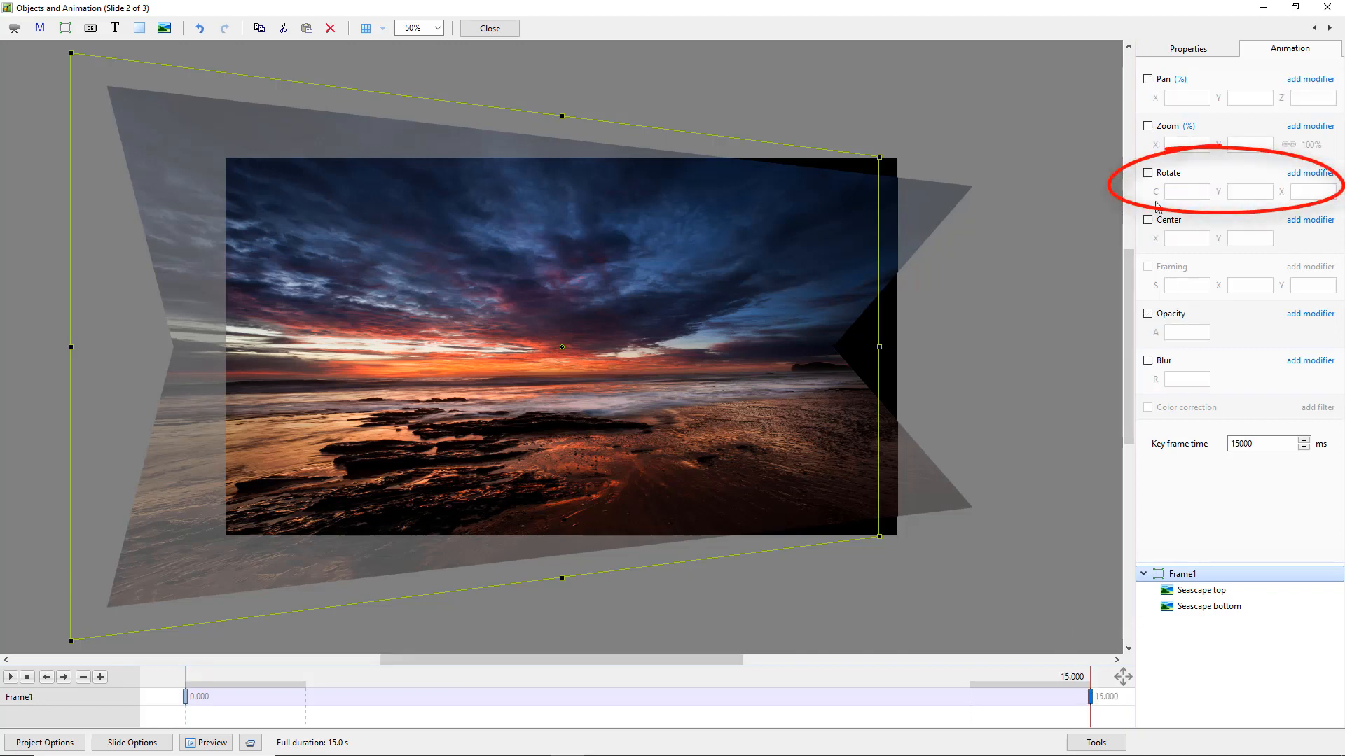
pyautogui.click(1148, 174)
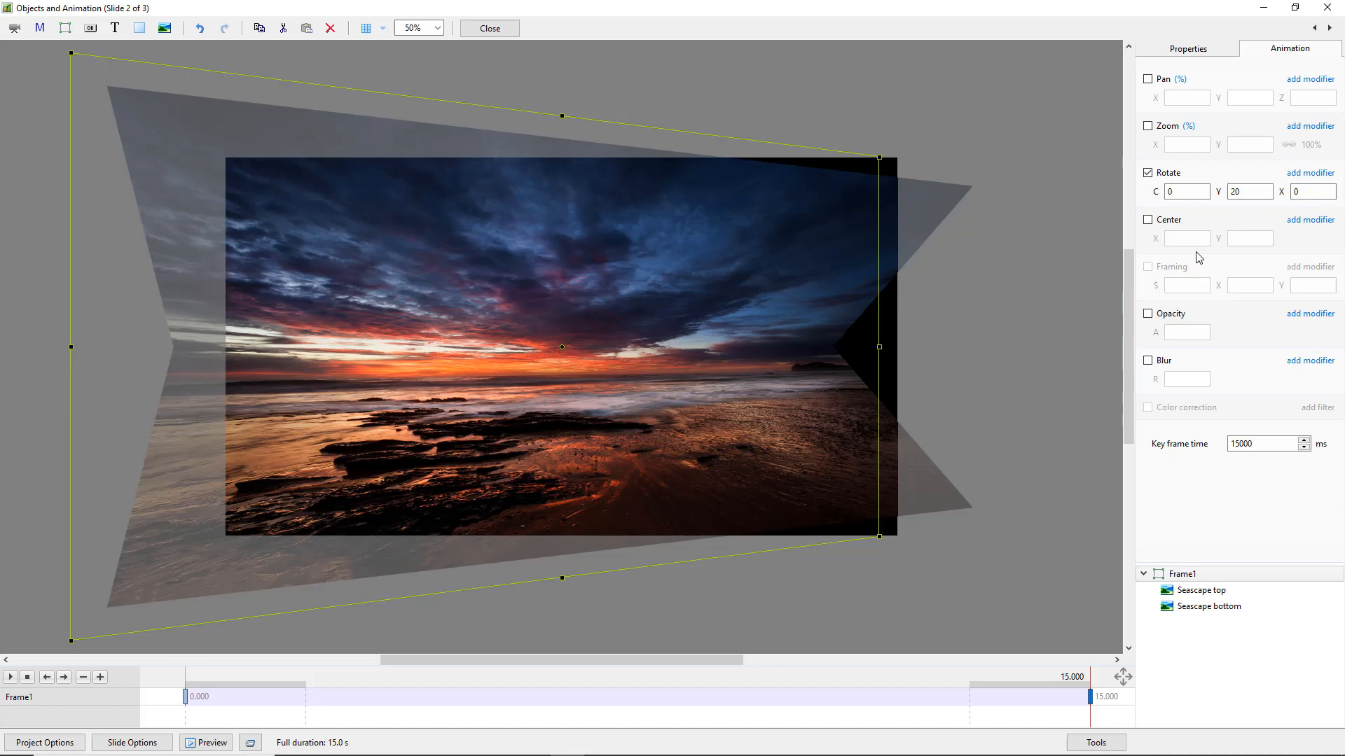
pyautogui.doubleClick(1234, 191)
pyautogui.write('-20')
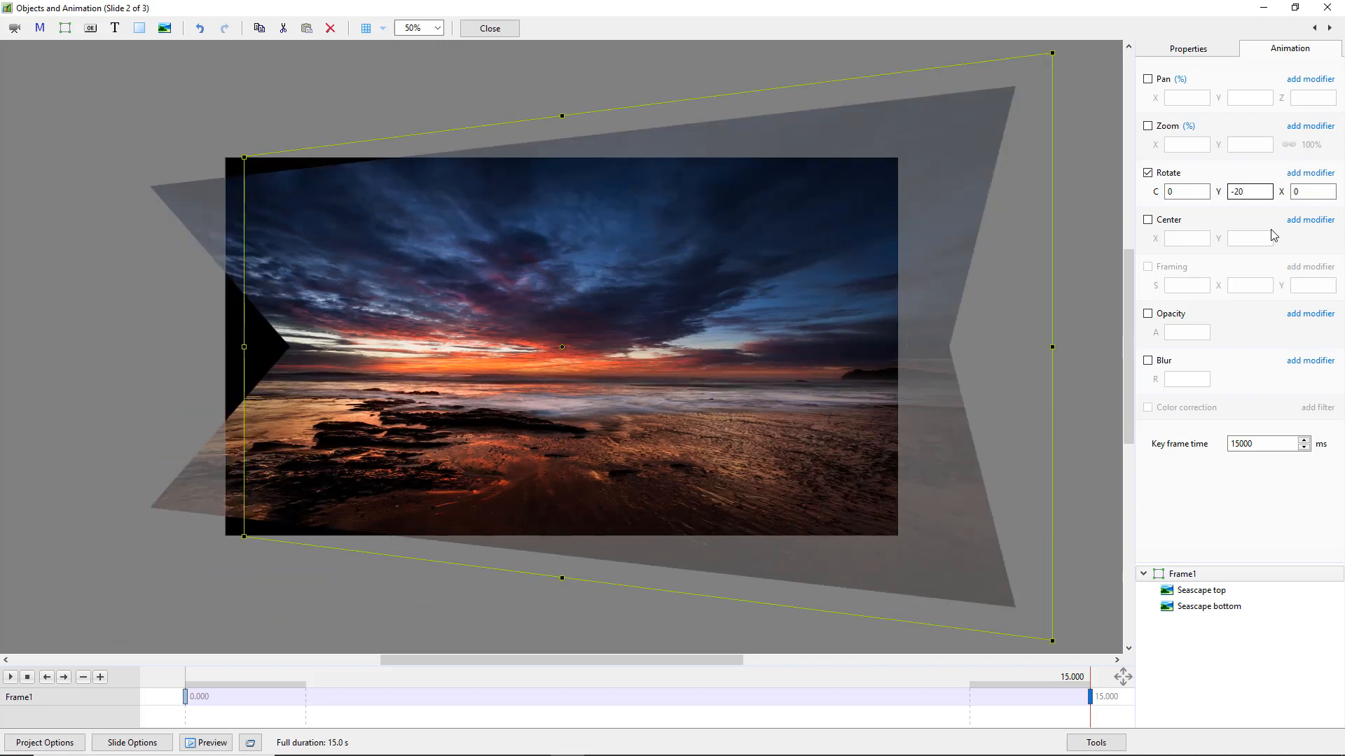
pyautogui.click(190, 724)
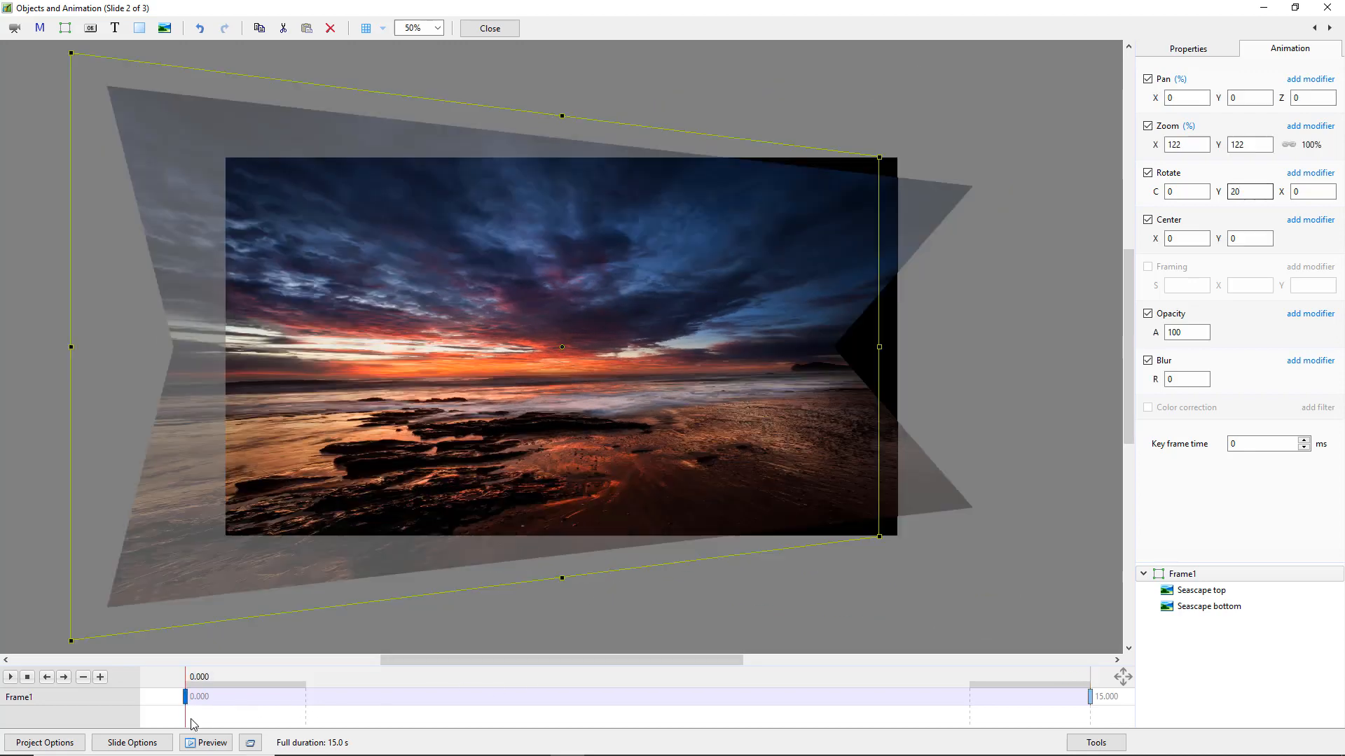
pyautogui.moveTo(191, 721); pyautogui.dragTo(651, 724)
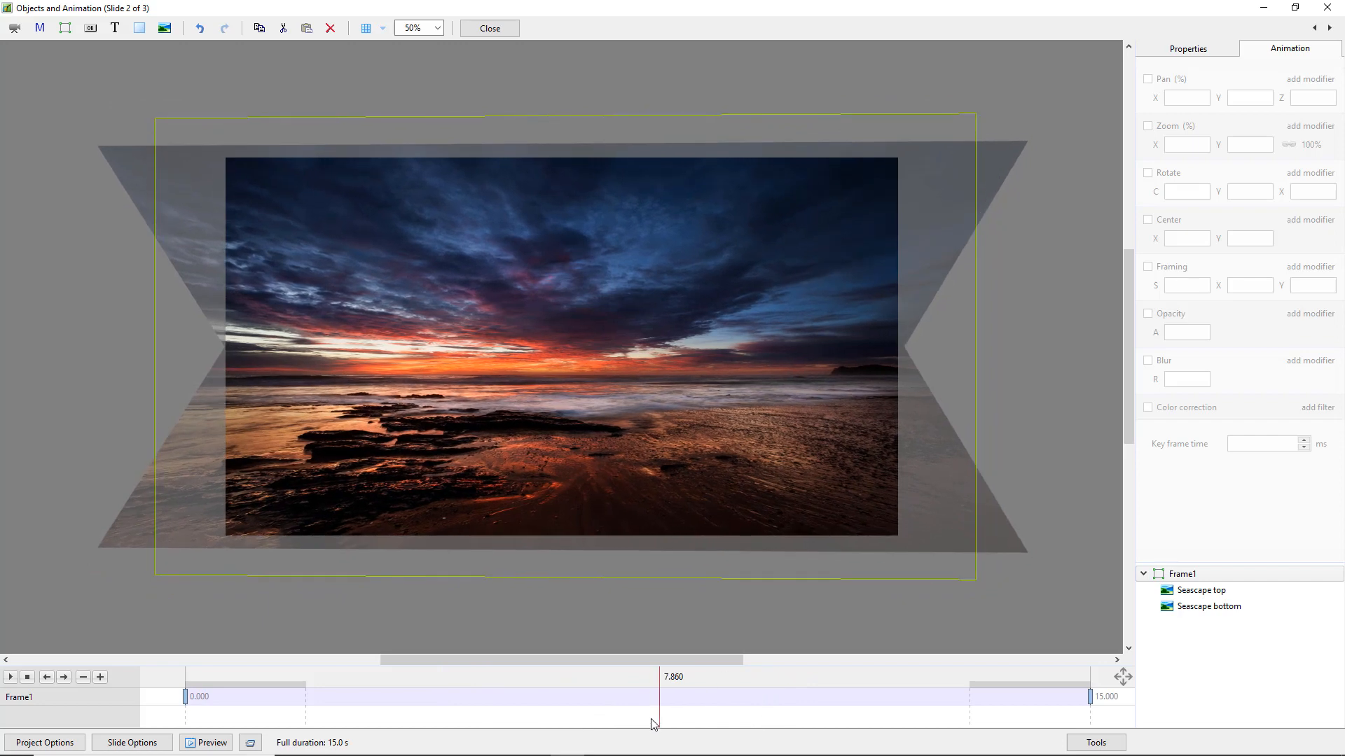
# Step: At the frame's opening keyframe, set the zoom to 131% and the X pan to 17
pyautogui.click(186, 698)
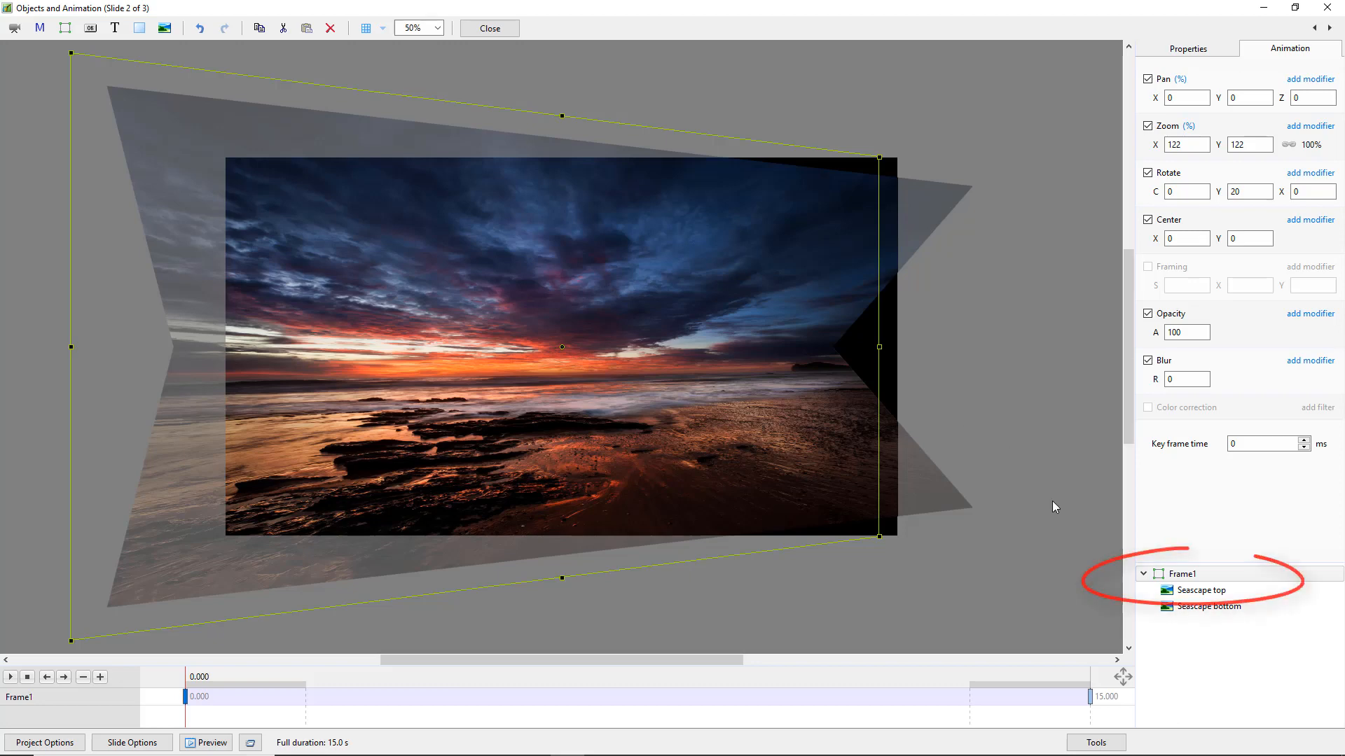
pyautogui.click(1177, 578)
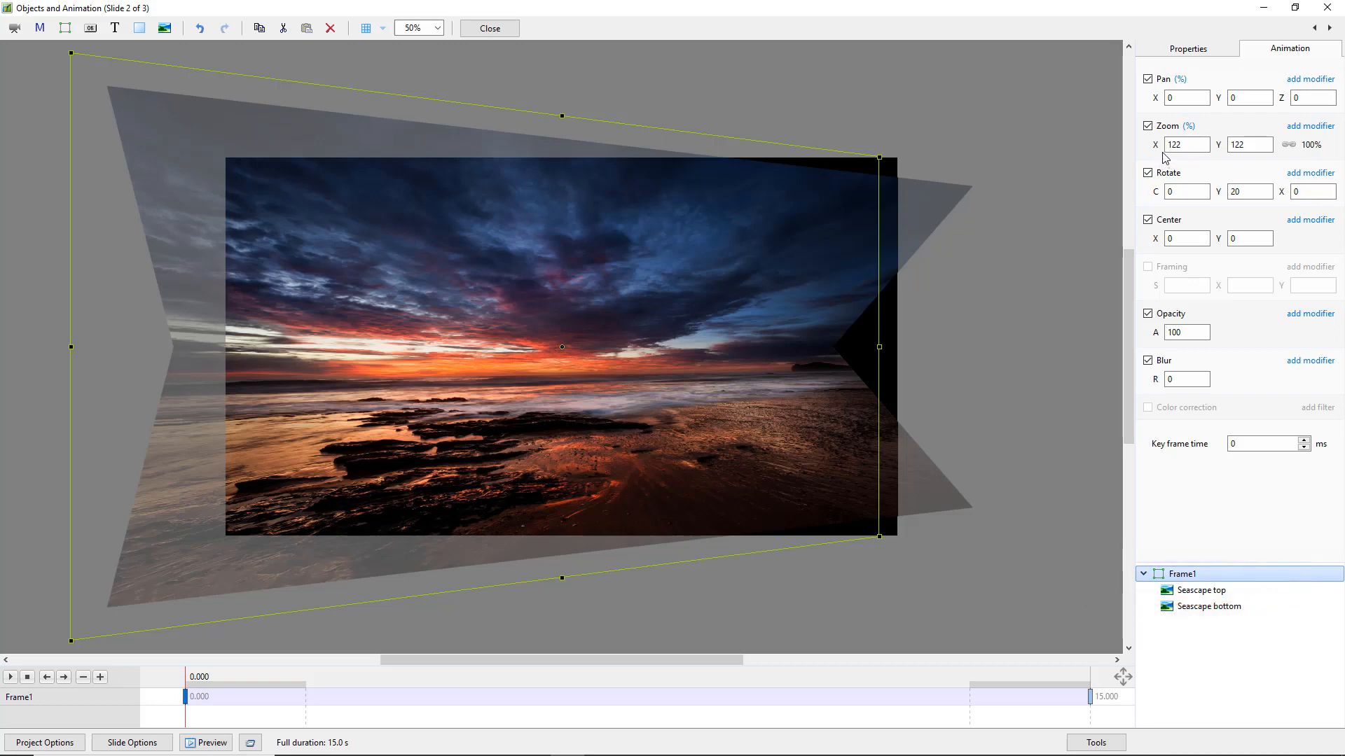
pyautogui.moveTo(1155, 145); pyautogui.dragTo(1181, 145)
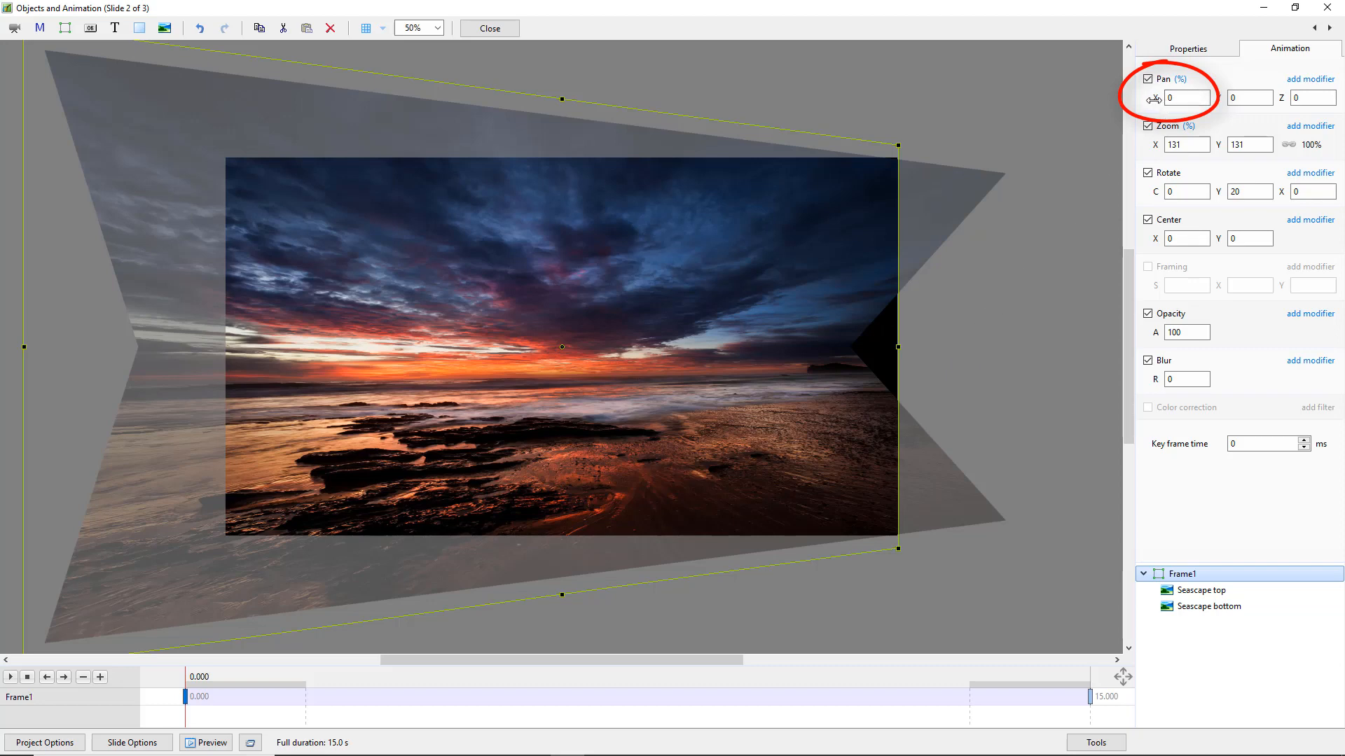
pyautogui.moveTo(1154, 98); pyautogui.dragTo(1168, 101)
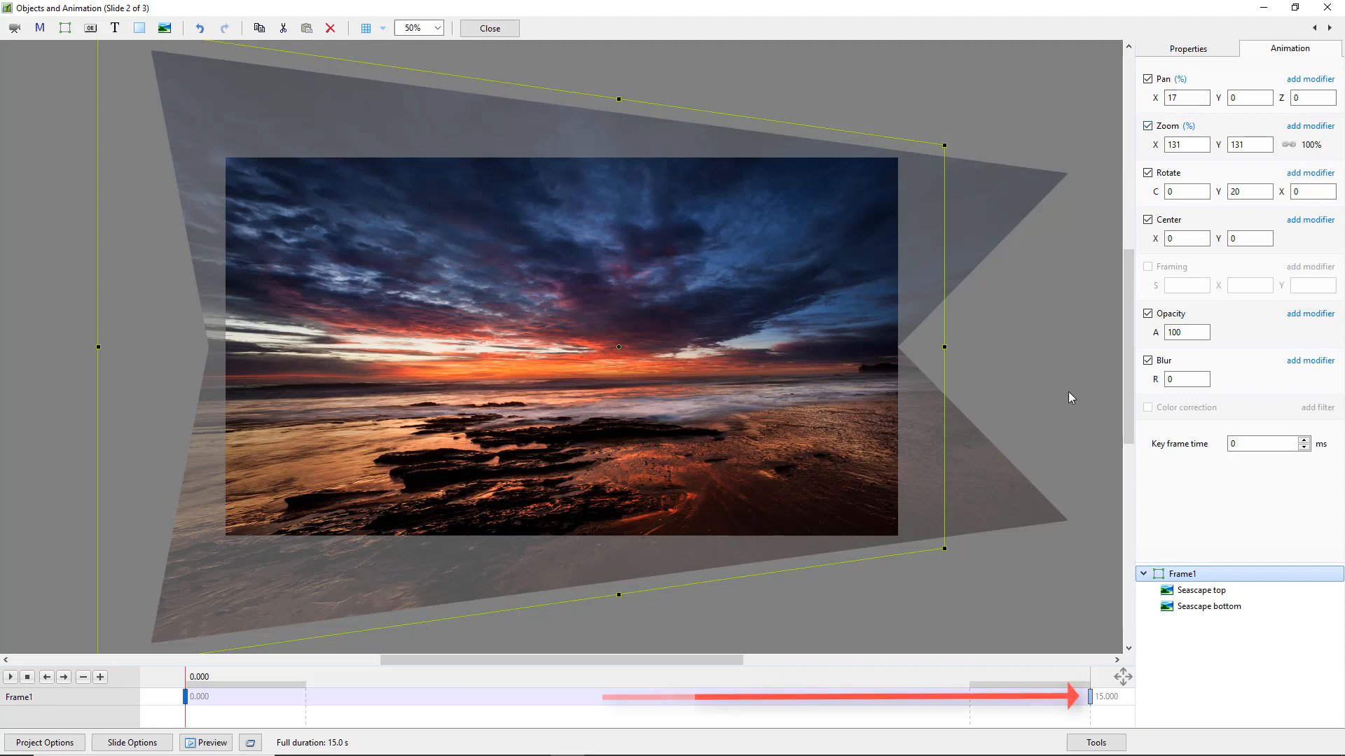
# Step: Enable panning at the frame's 15-second keyframe with X set to -17, and play the animation from the start
pyautogui.click(1090, 698)
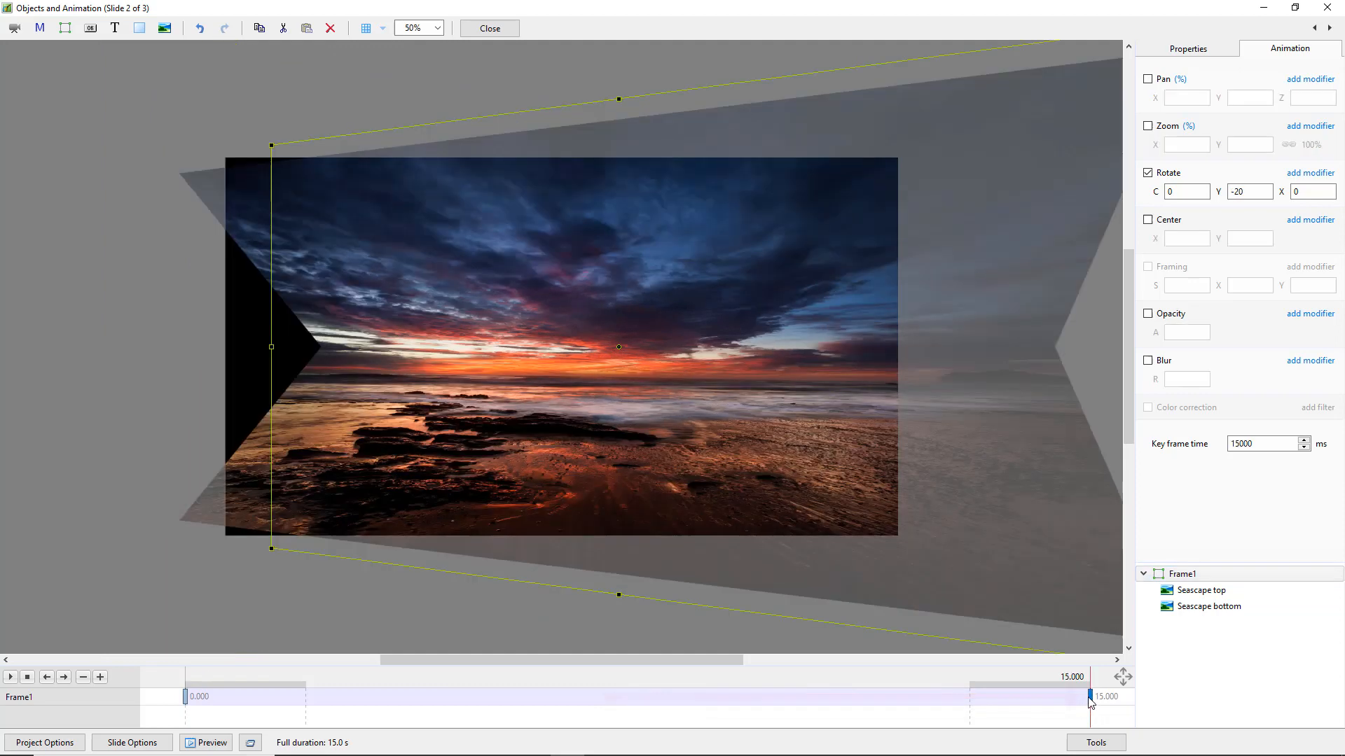
pyautogui.click(1147, 79)
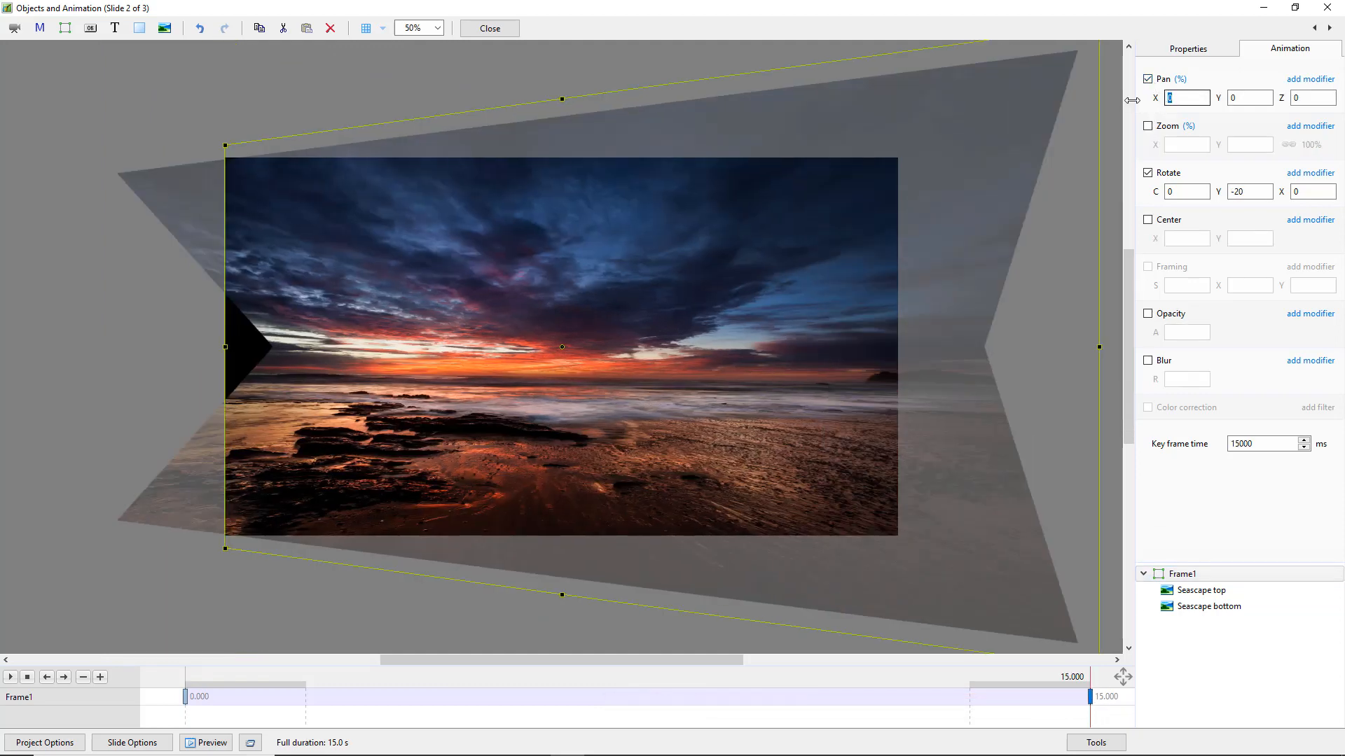
pyautogui.write('1')
pyautogui.press('BackSpace')
pyautogui.write('-17')
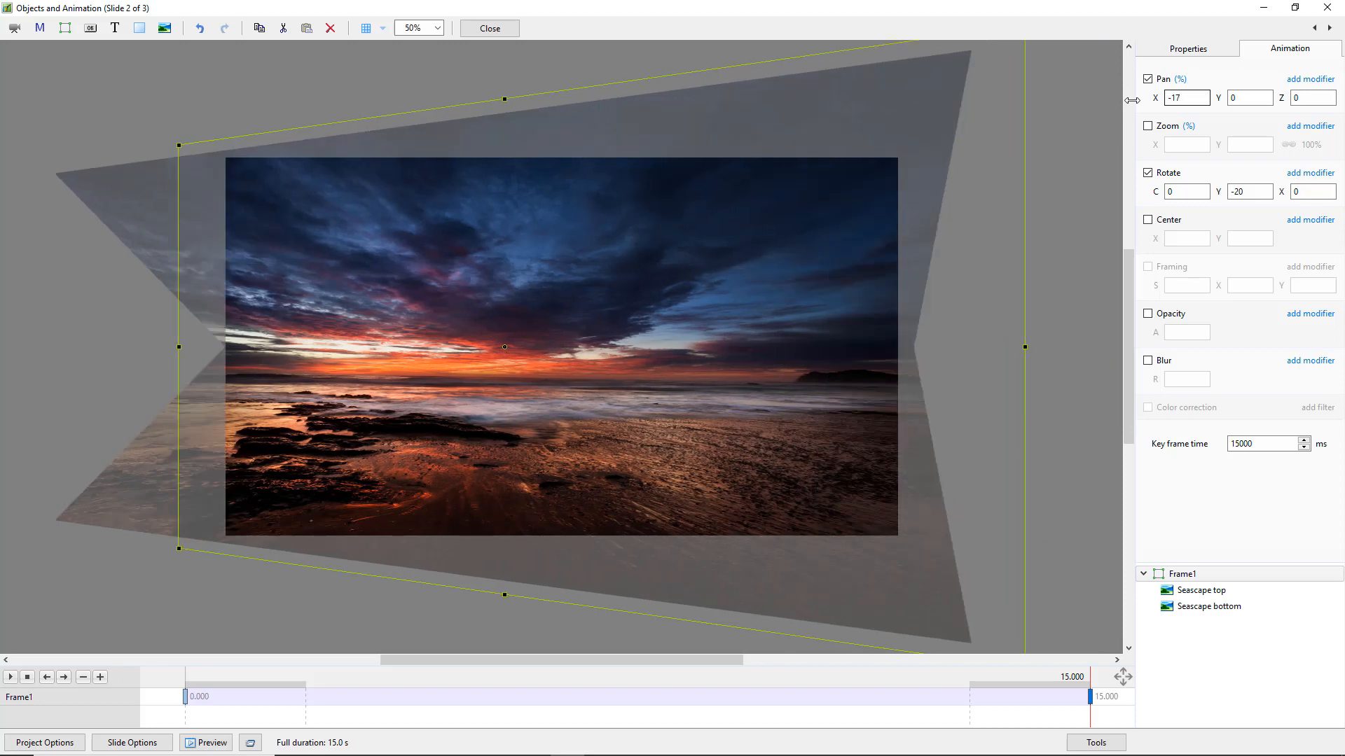
pyautogui.click(185, 696)
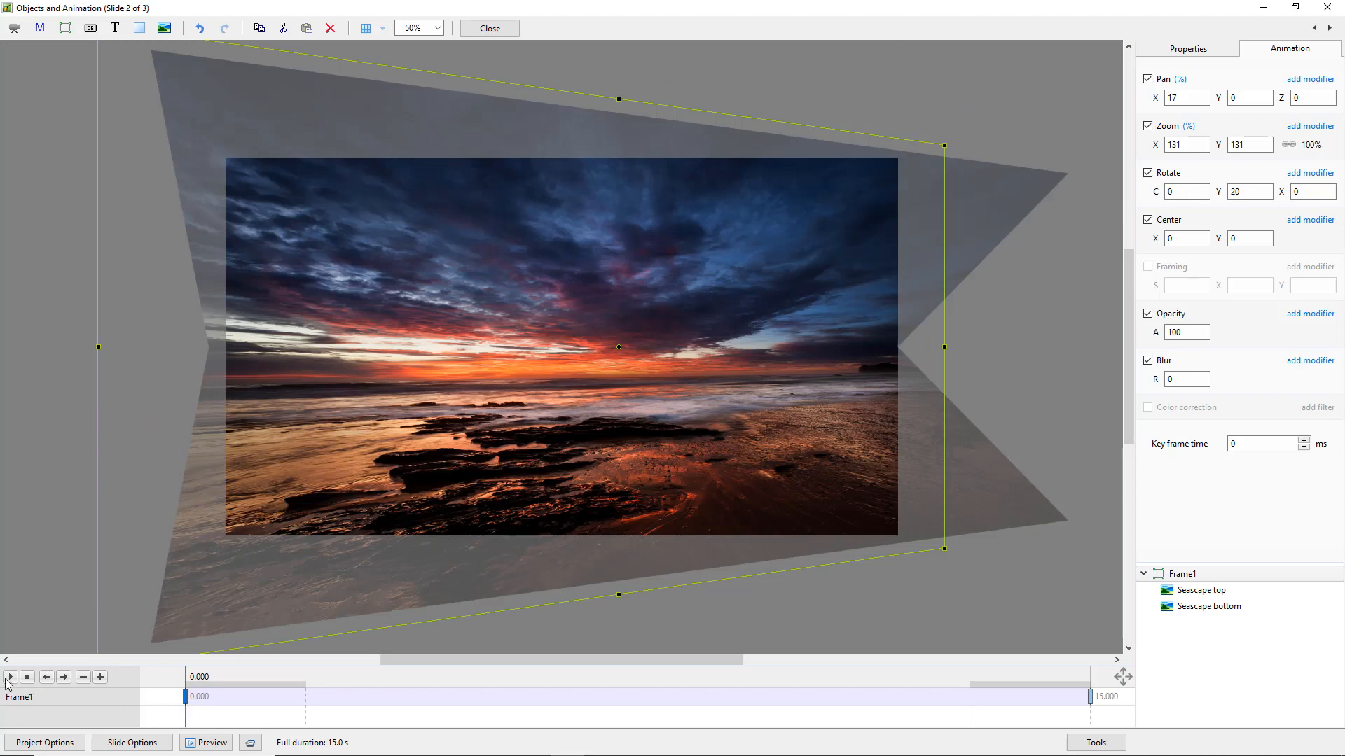
pyautogui.click(9, 678)
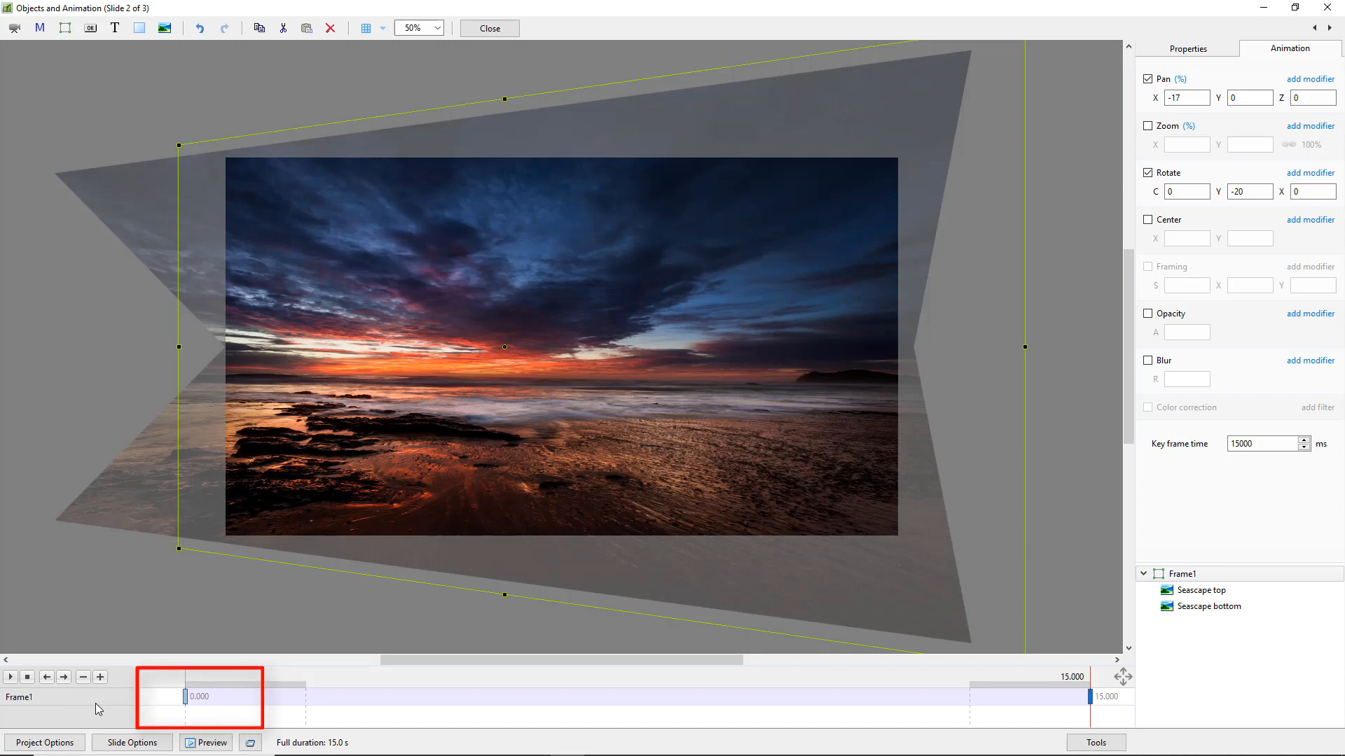
# Step: Set the frame's C rotation to 1.5 at the opening keyframe
pyautogui.click(186, 697)
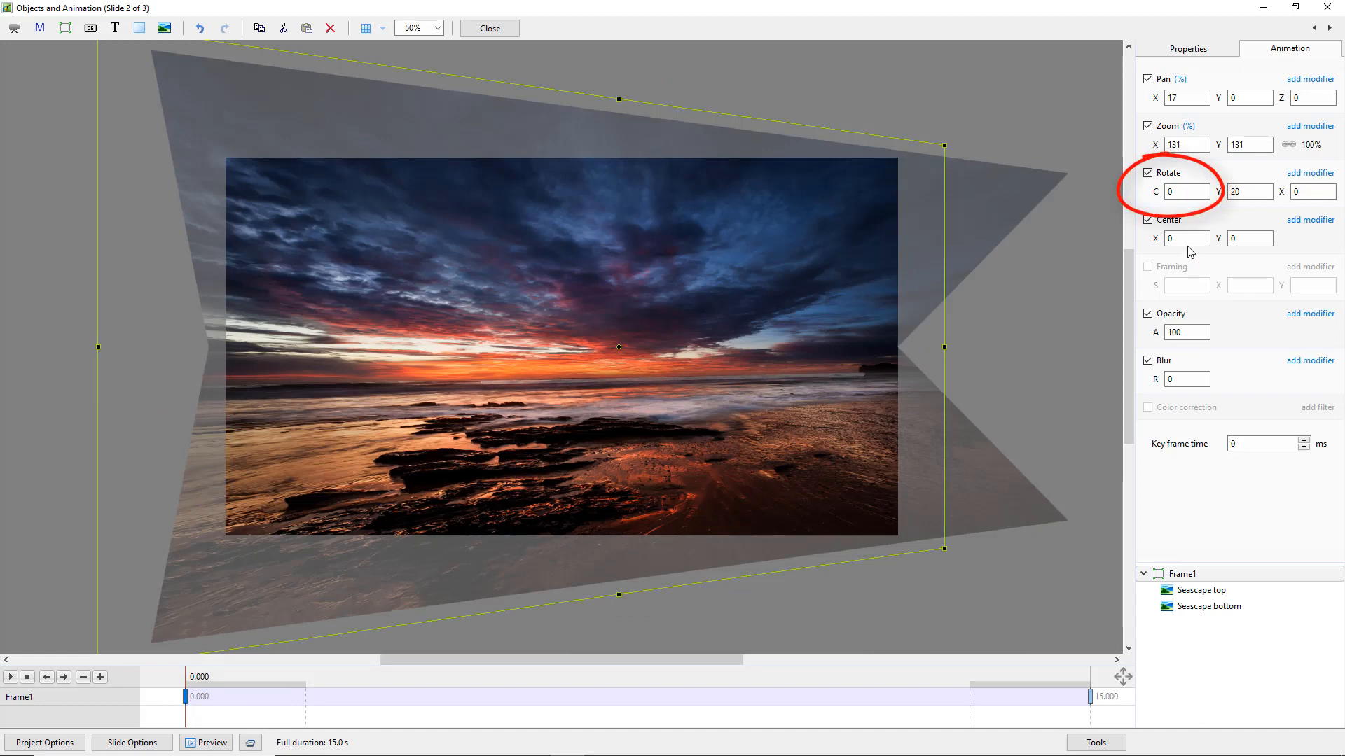
pyautogui.doubleClick(1178, 191)
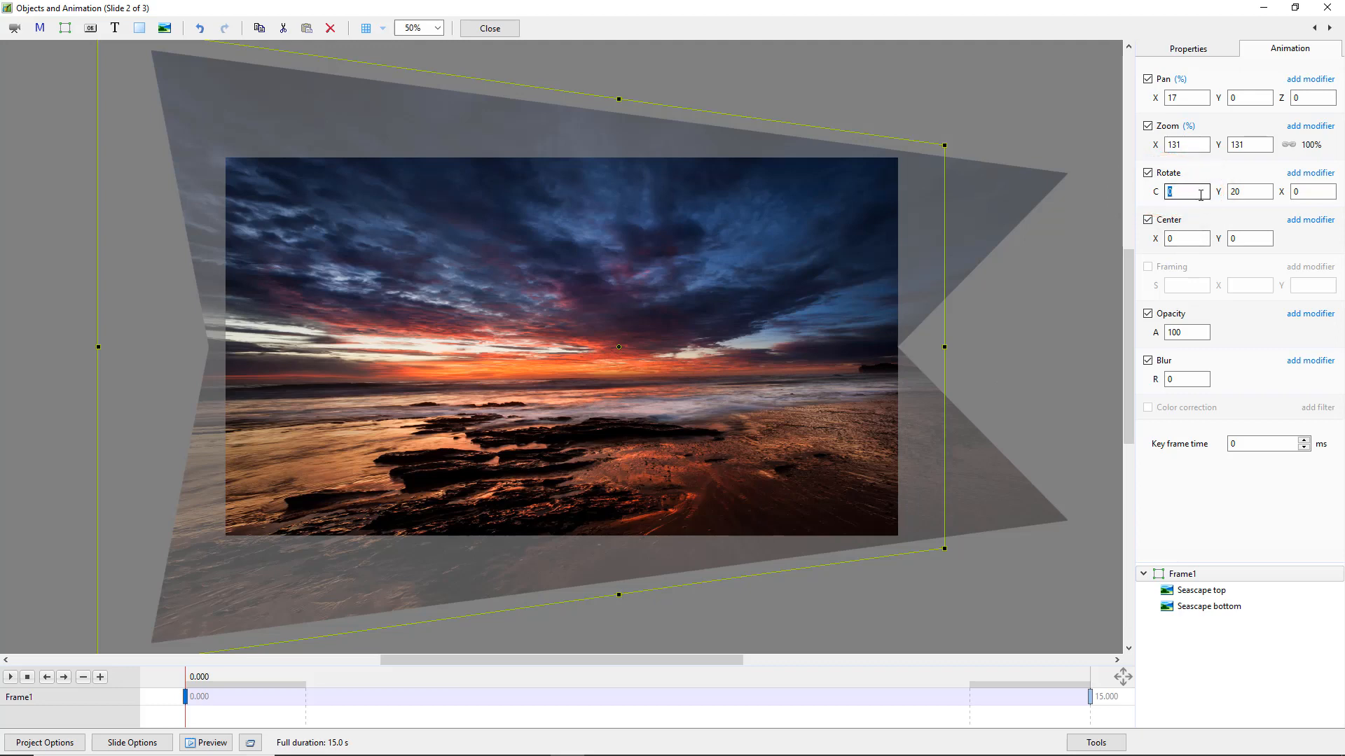
pyautogui.write('1')
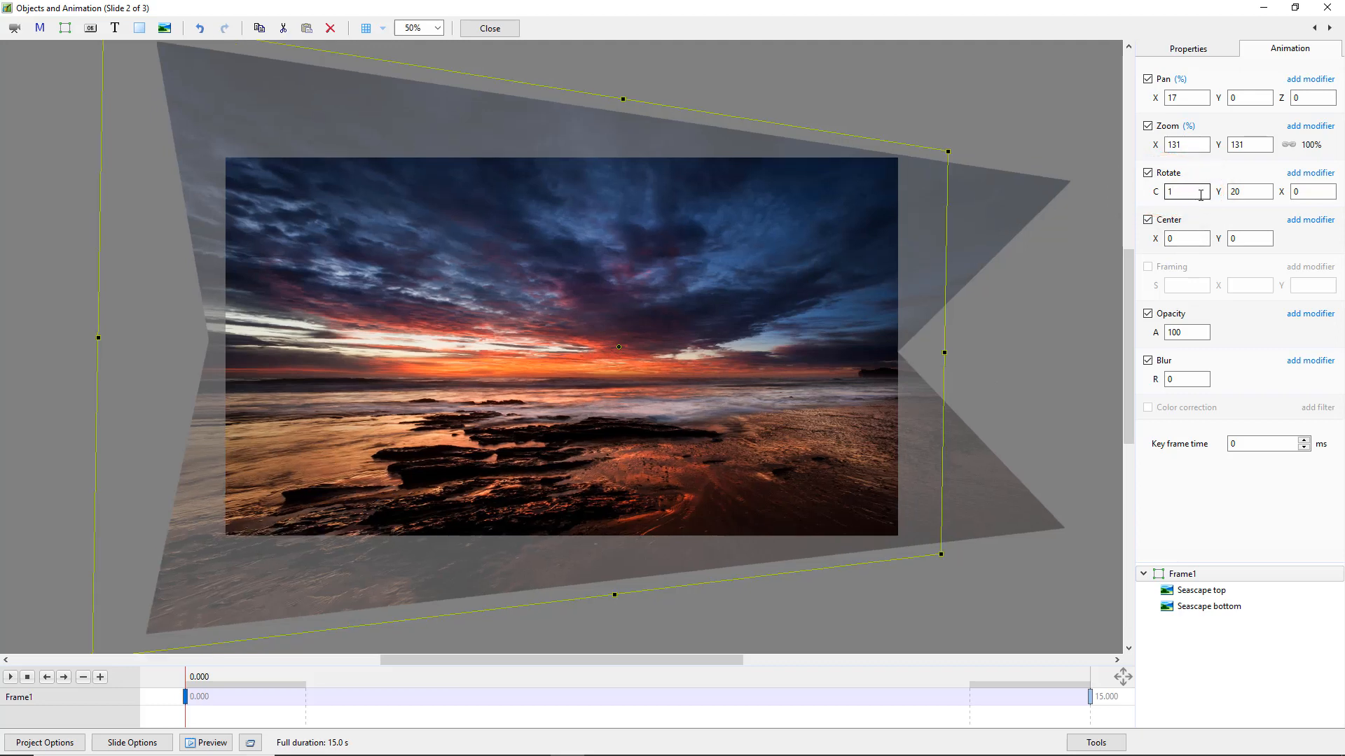
pyautogui.press('BackSpace')
pyautogui.write('2')
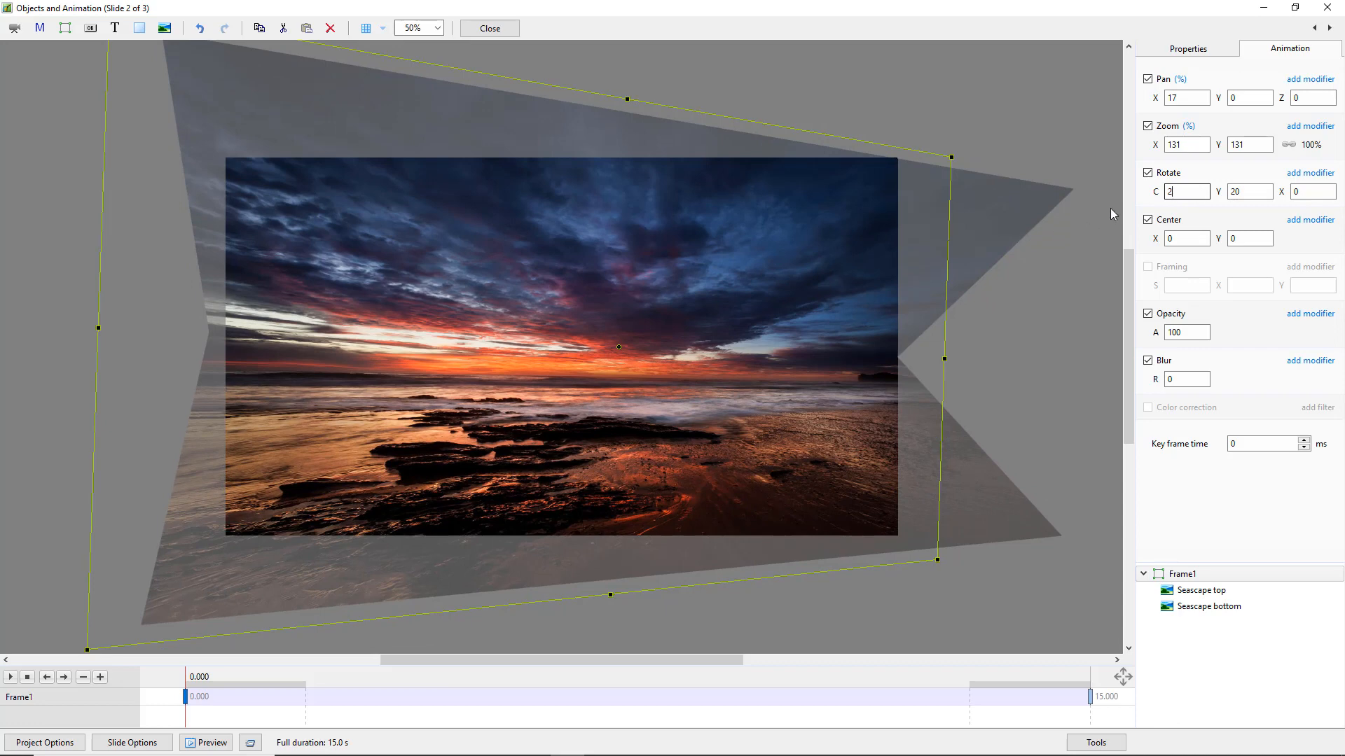
pyautogui.moveTo(1158, 197); pyautogui.dragTo(1156, 197)
pyautogui.click(1169, 197)
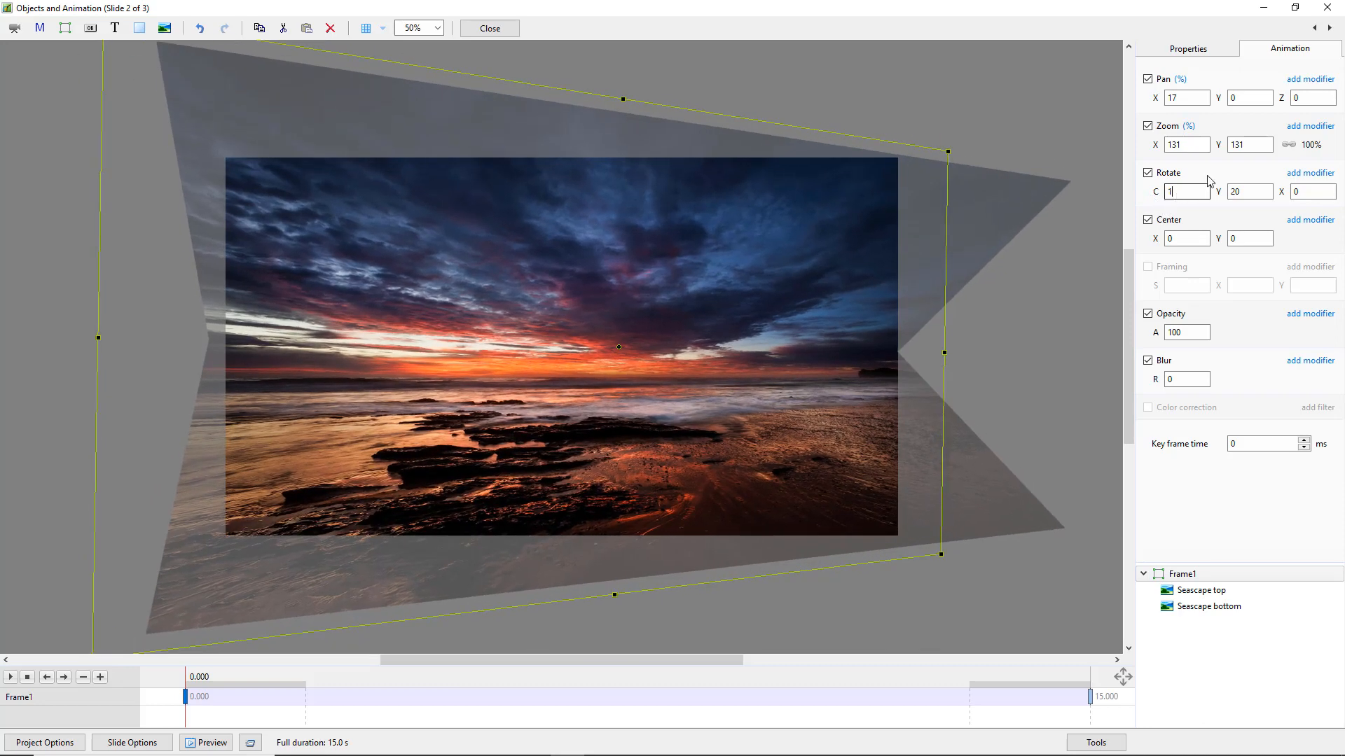
pyautogui.write('.5')
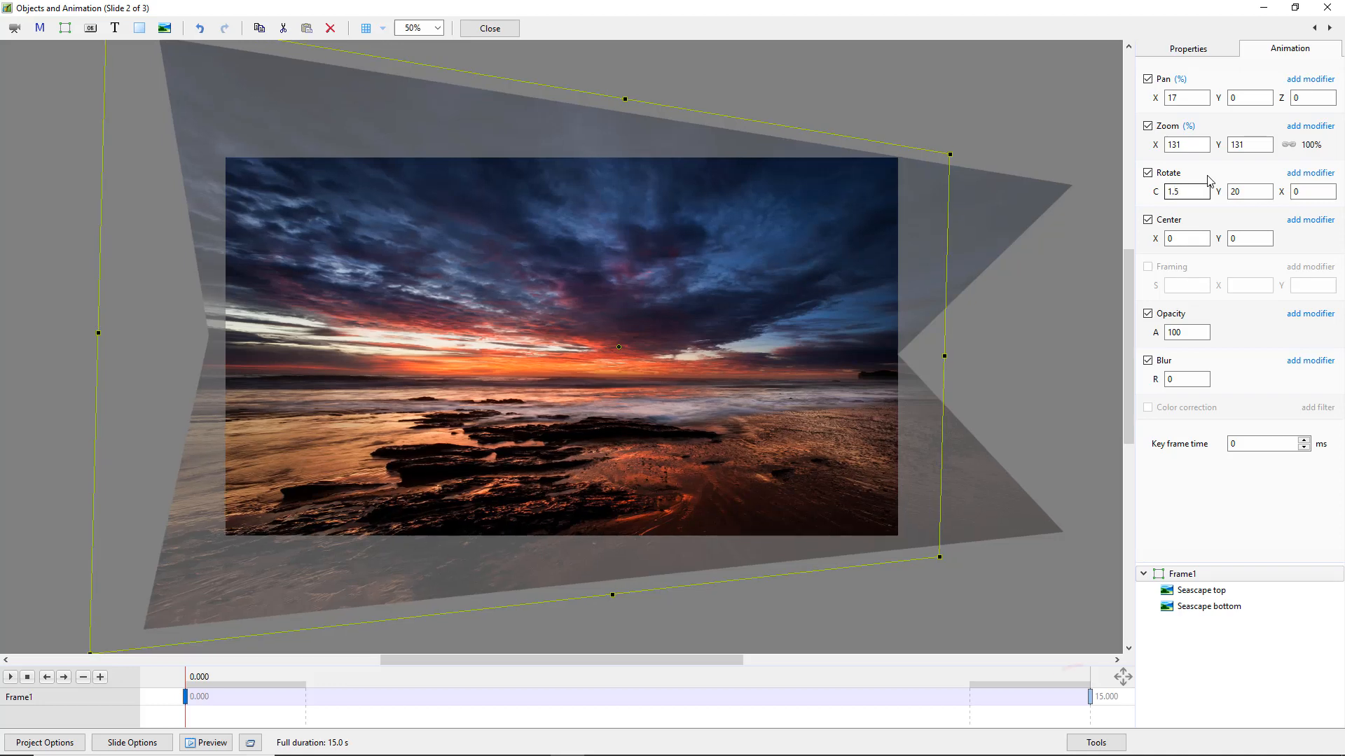
# Step: Set the frame's C rotation to -1.5 at the 15-second keyframe and close the Objects and Animation editor
pyautogui.click(1089, 698)
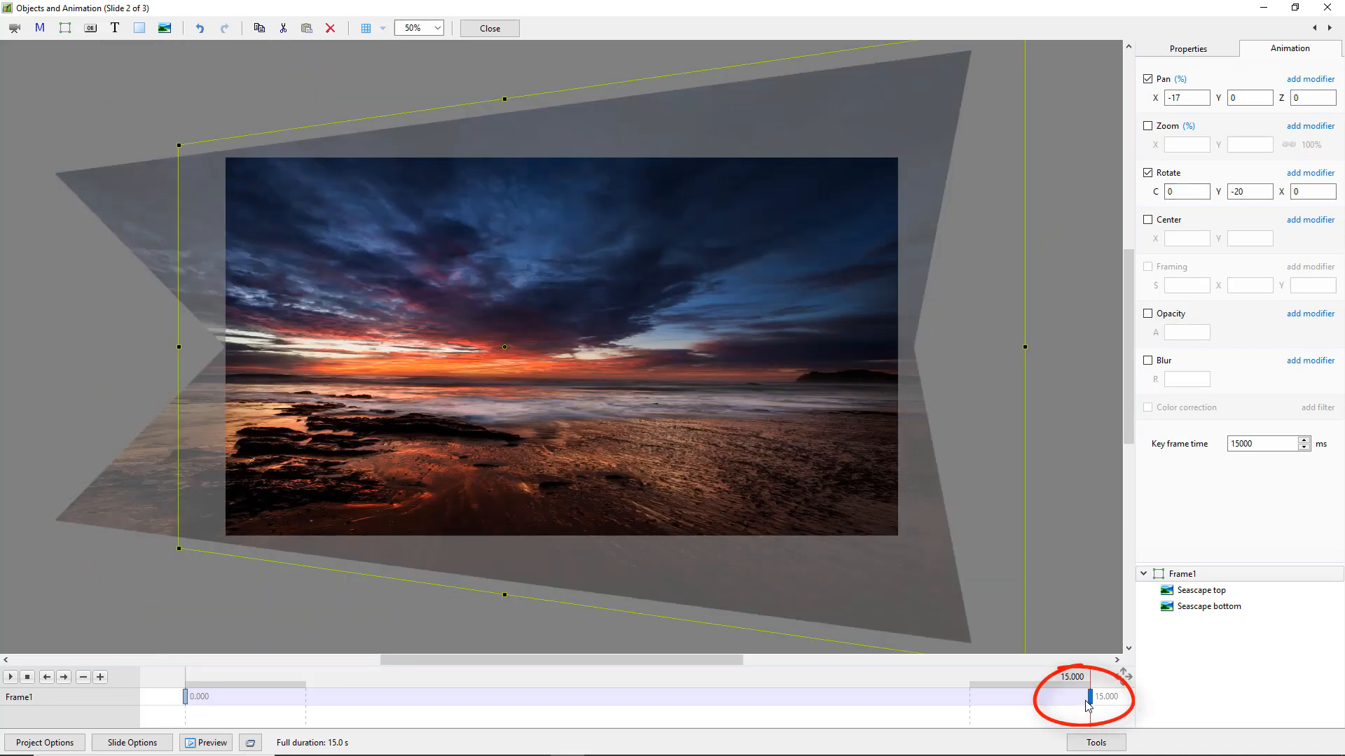
pyautogui.doubleClick(1168, 191)
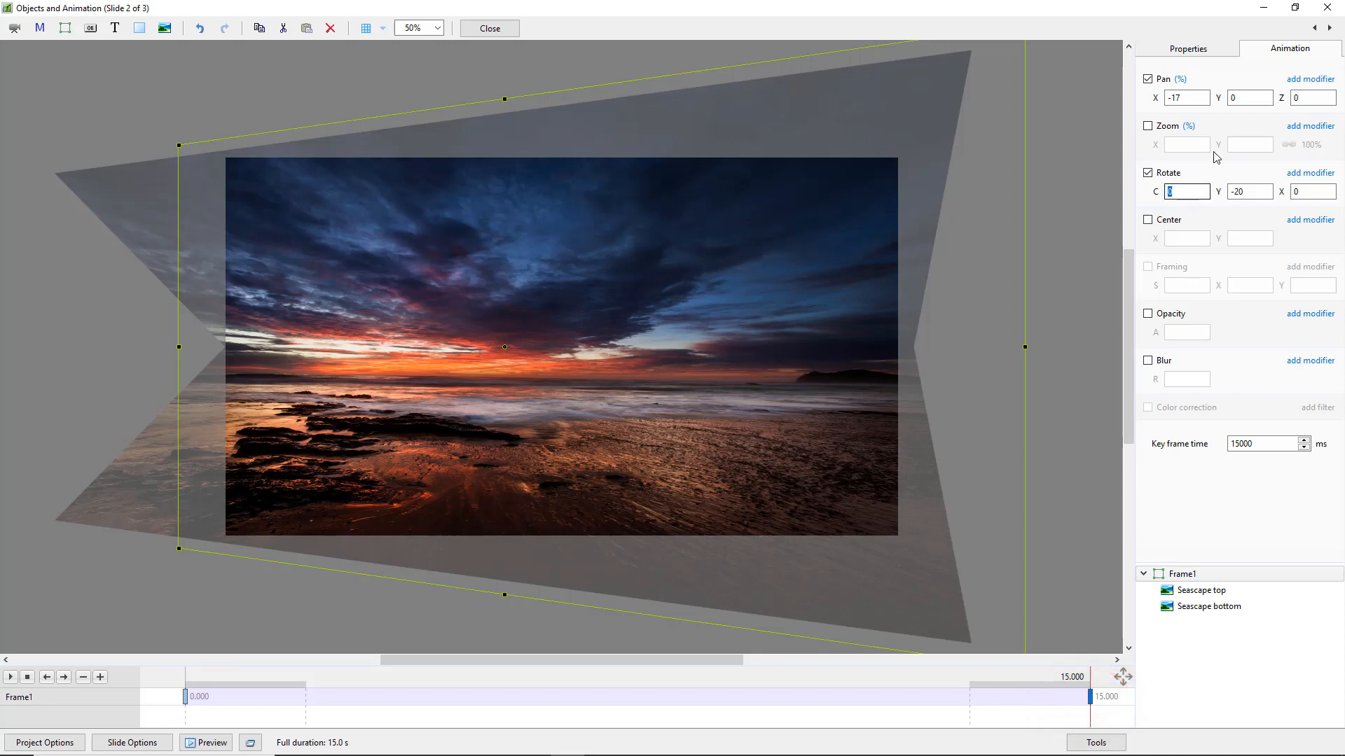
pyautogui.write('-1')
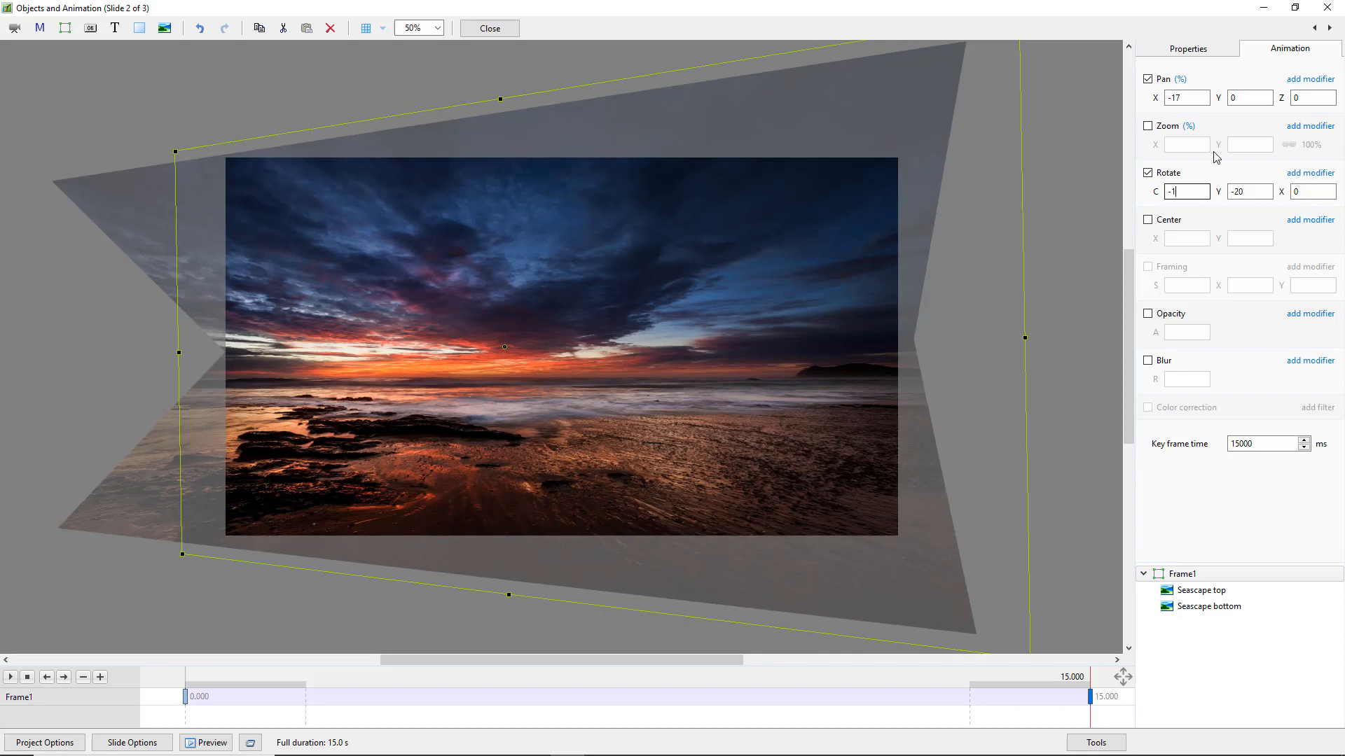
pyautogui.write('.5')
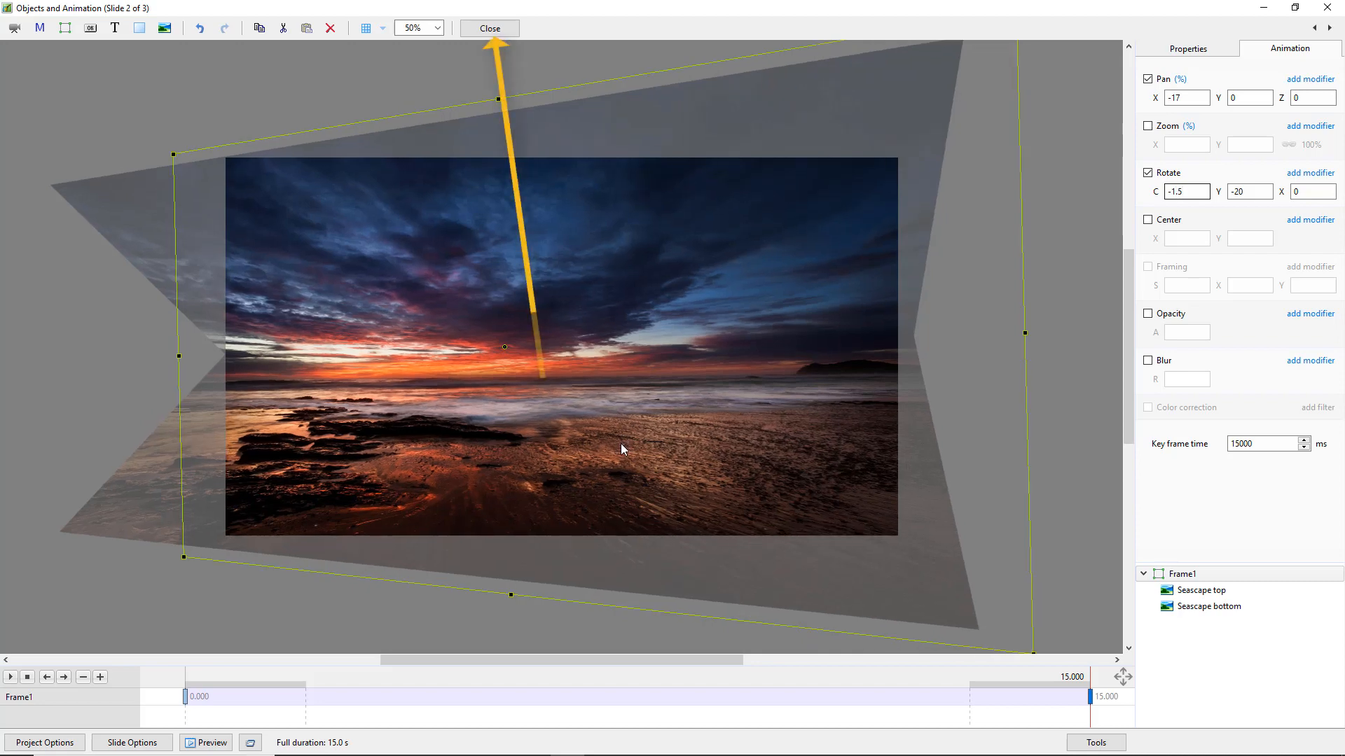
pyautogui.click(503, 29)
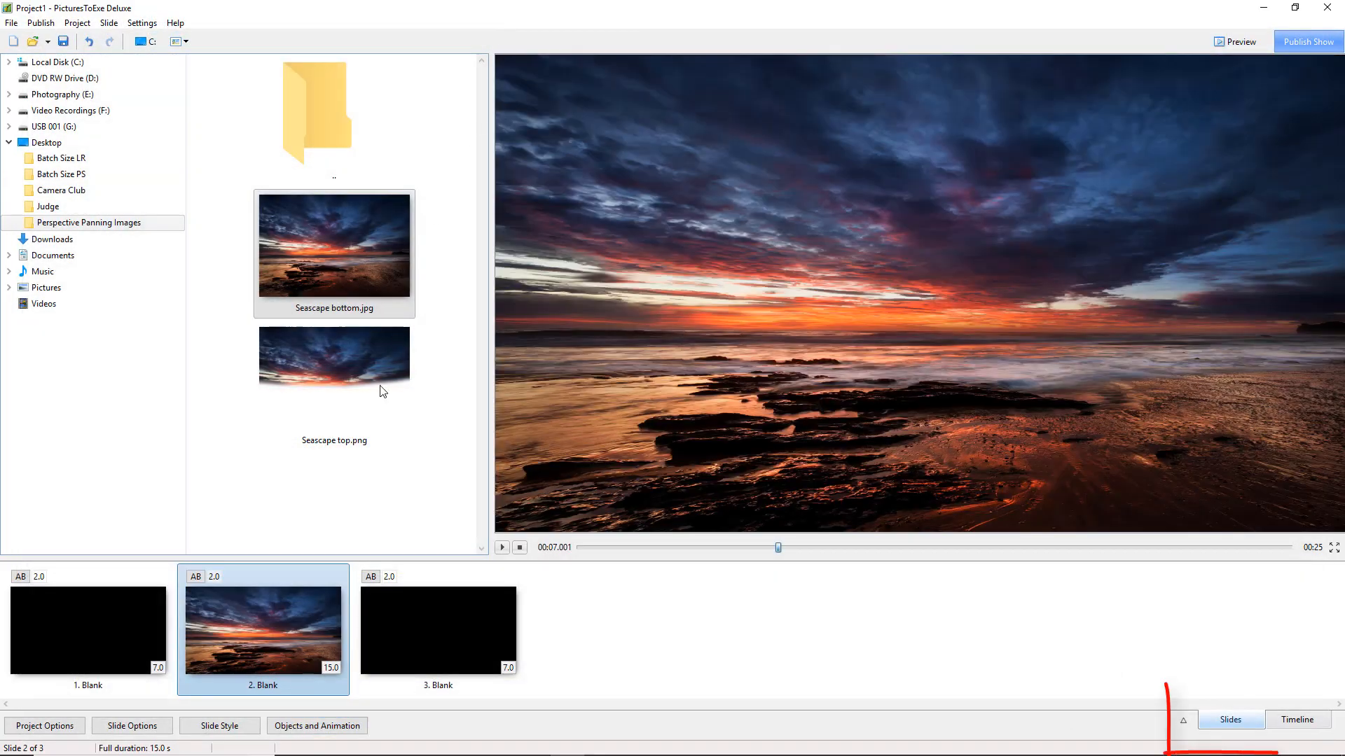
# Step: In the timeline view, shift slide 2 earlier so that it starts at 0:02.050
pyautogui.click(1297, 721)
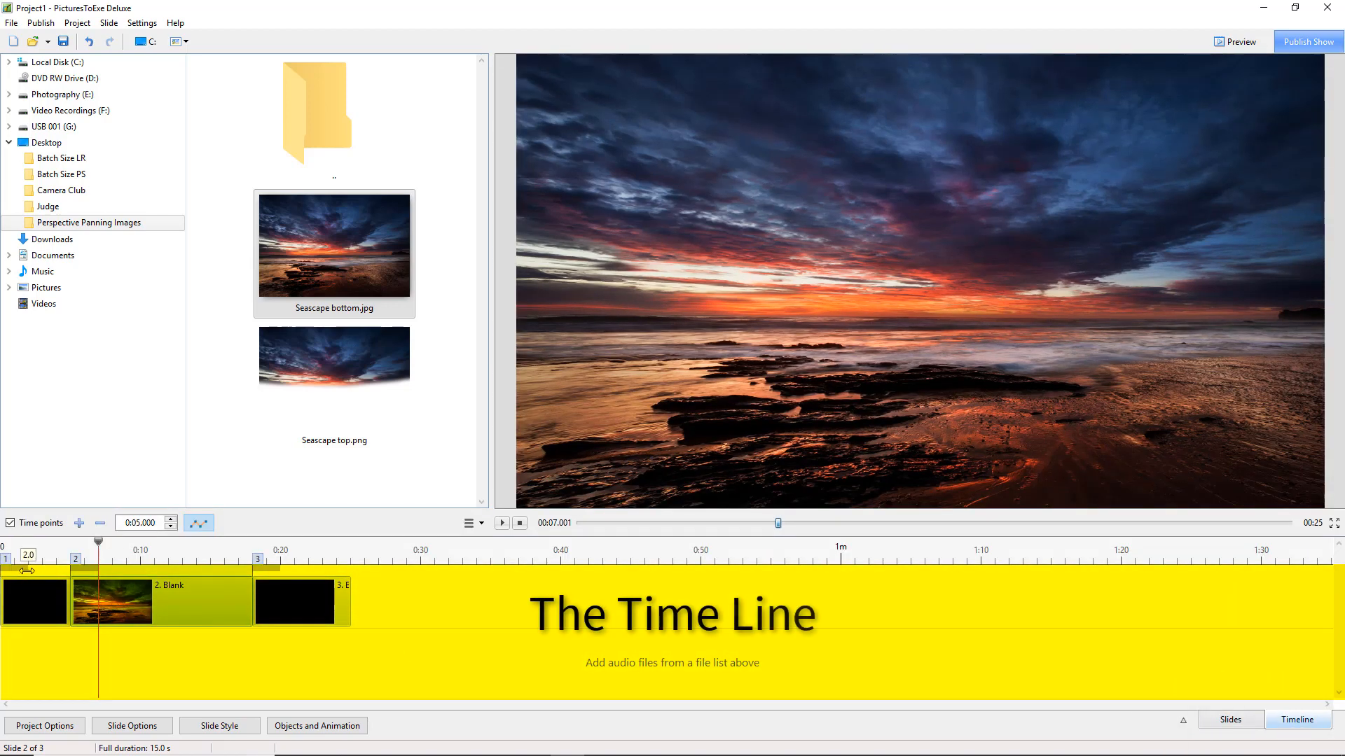
pyautogui.moveTo(110, 598); pyautogui.dragTo(69, 598)
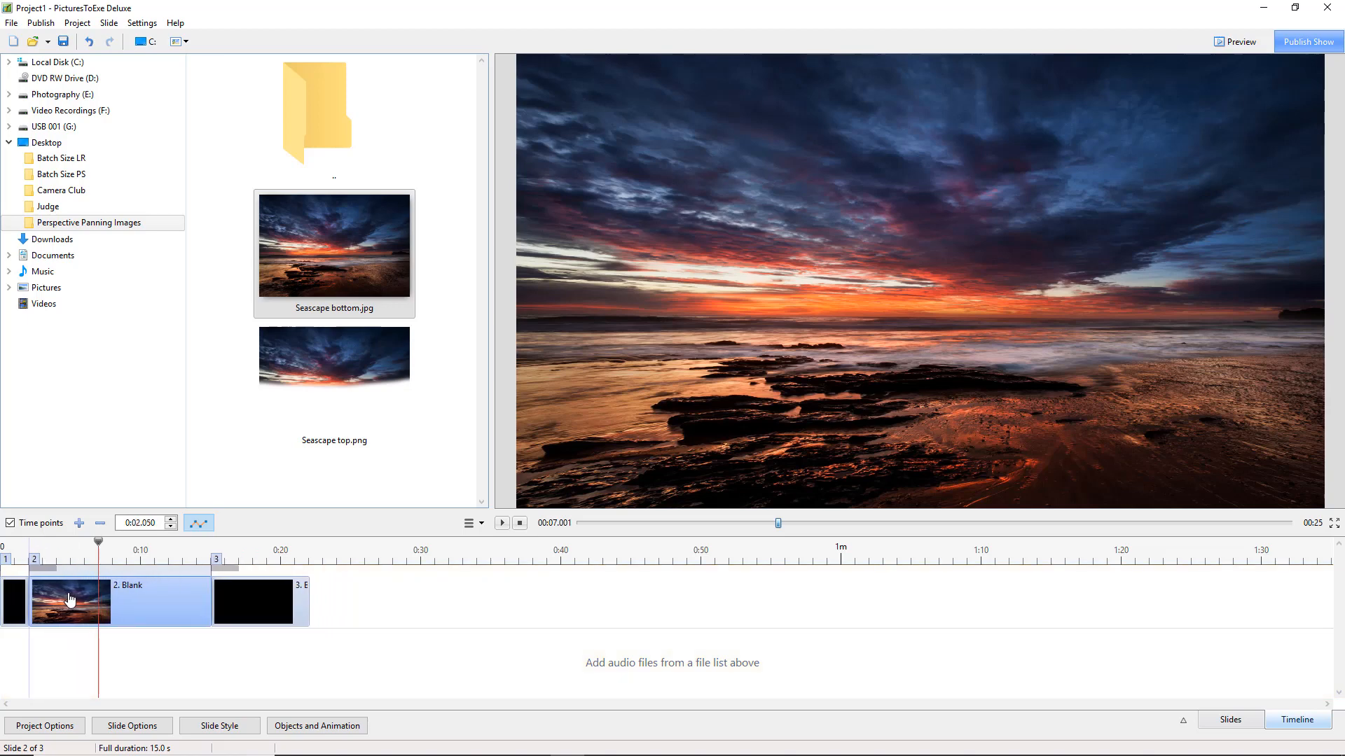